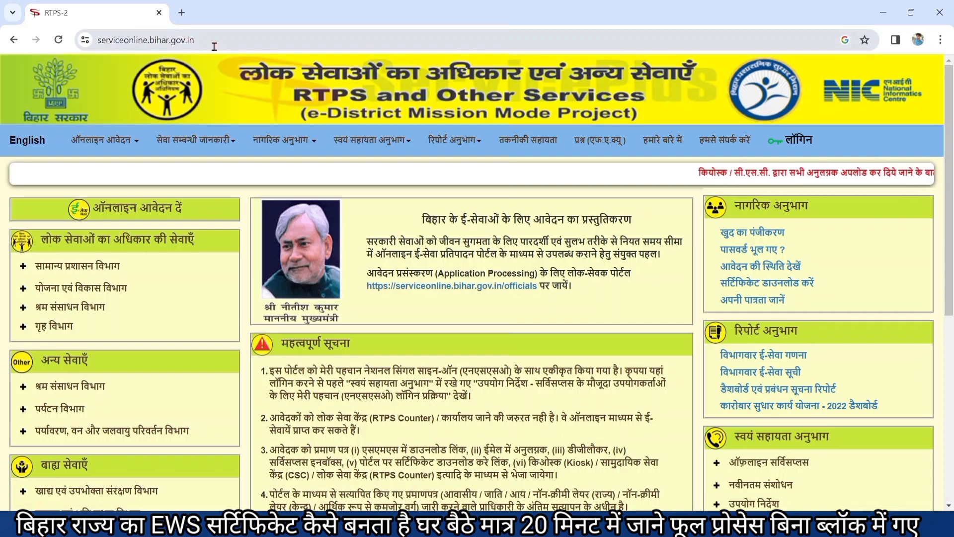
Step: Search Google for "rtps" in a new tab and open the Government of Bihar RTPS portal from the results
click(181, 14)
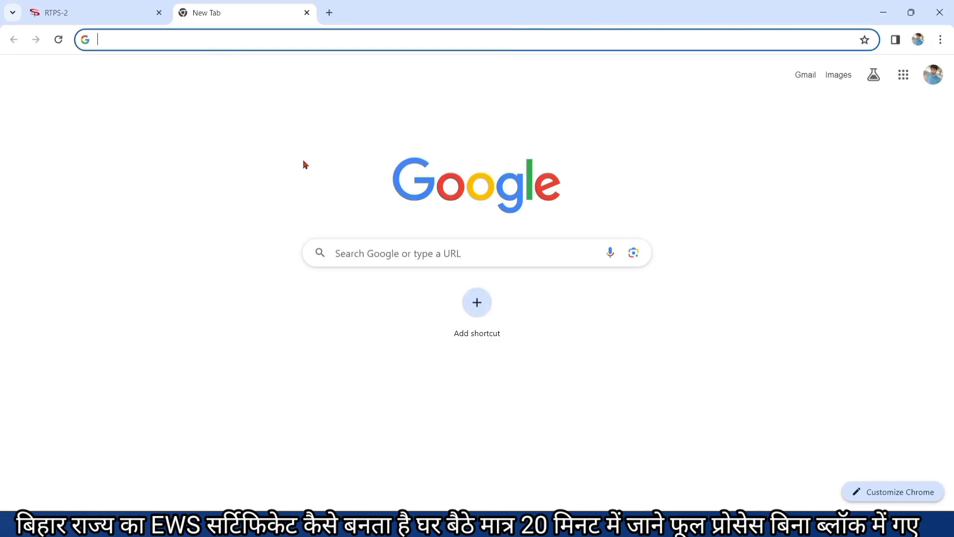
click(374, 252)
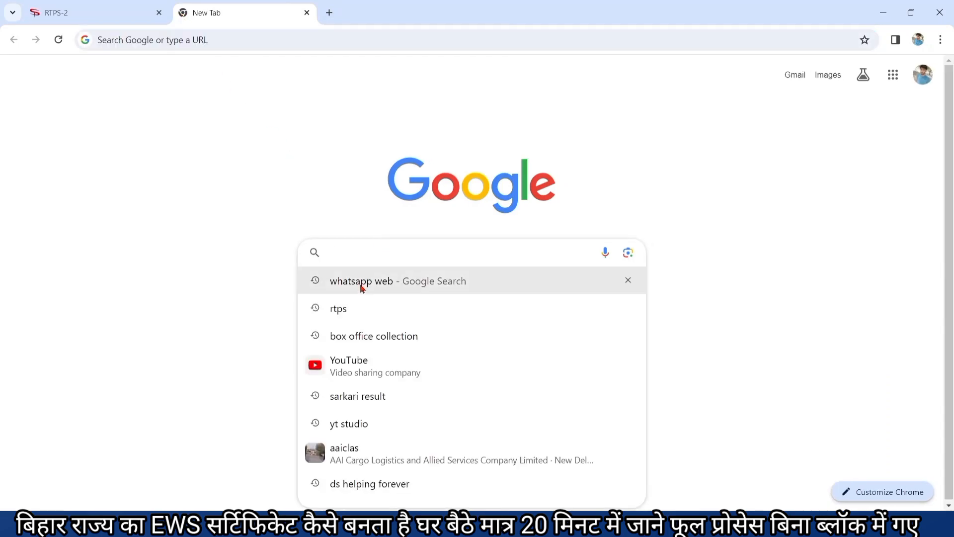
click(350, 308)
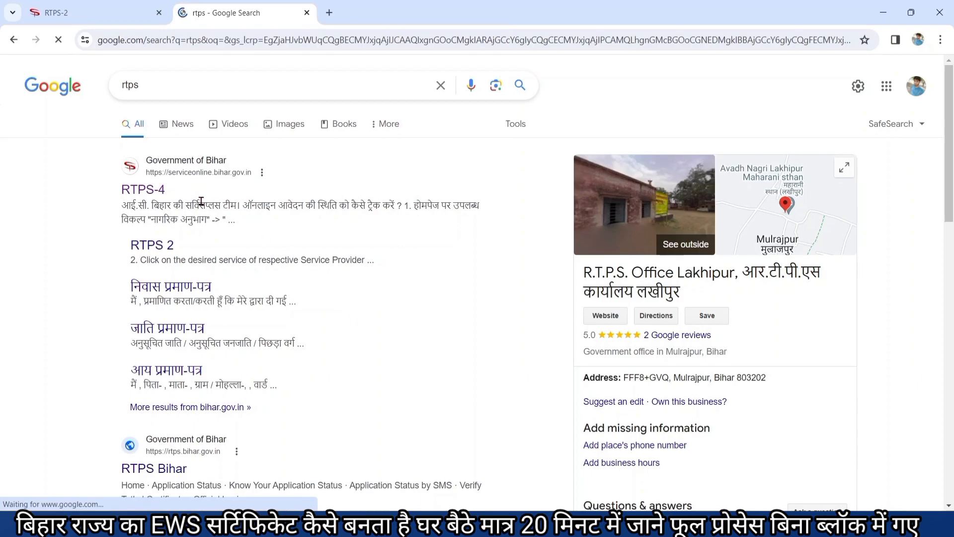
click(152, 190)
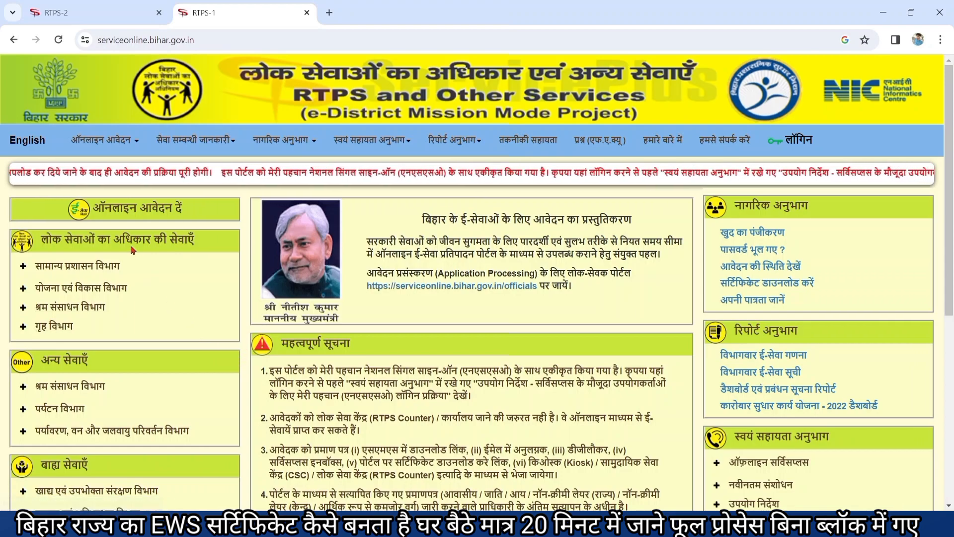
Step: Open the circle-level (अंचल स्तर पर) application form for the EWS income and asset certificate under सामान्य प्रशासन विभाग
click(84, 269)
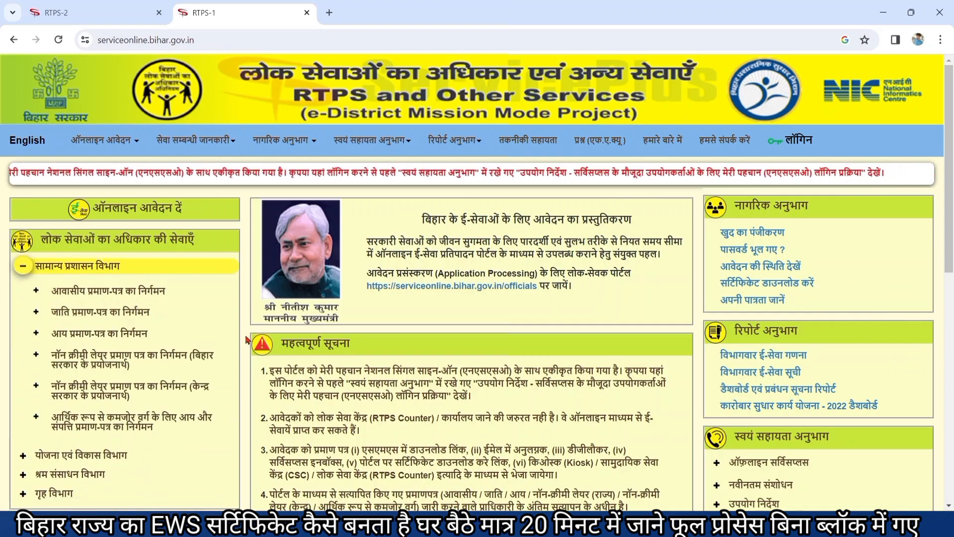
scroll(247, 340, down, 1)
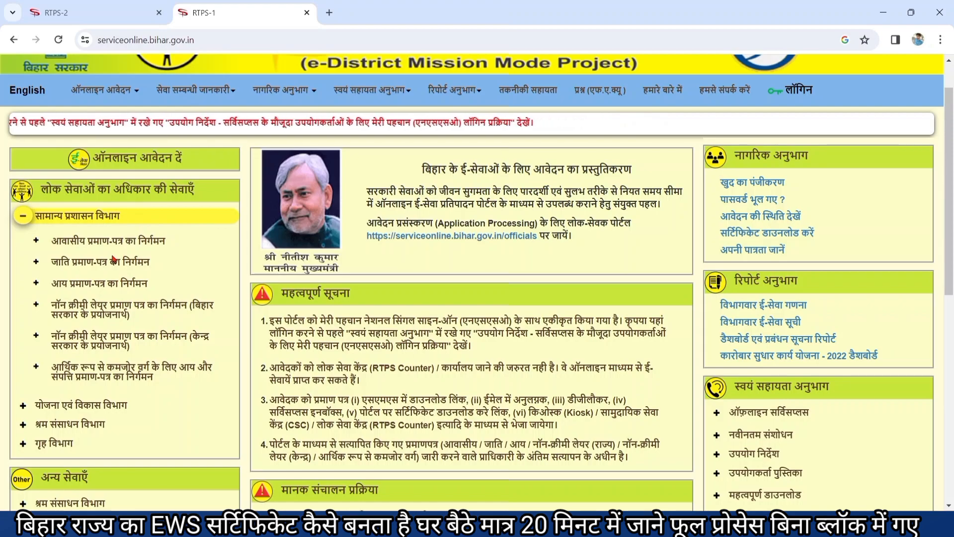
scroll(114, 259, down, 1)
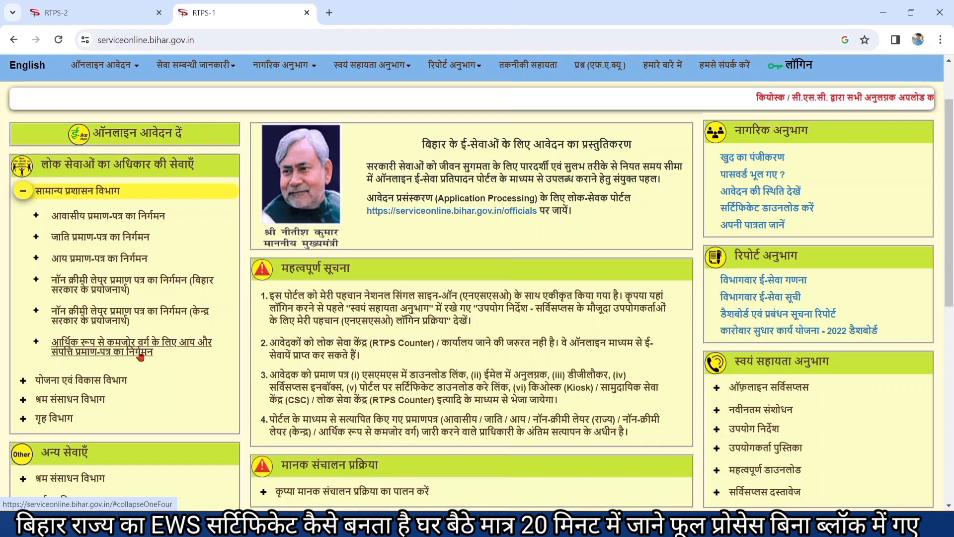
click(67, 348)
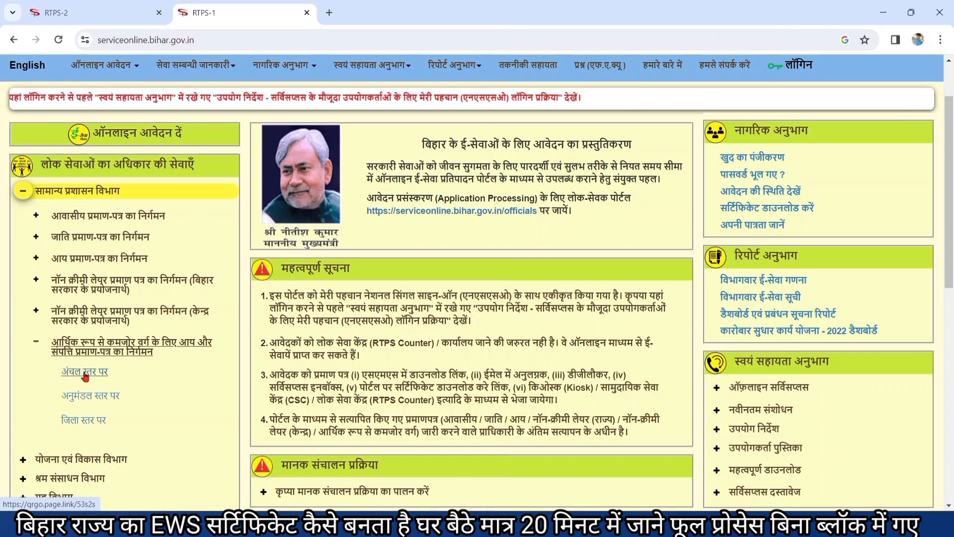
scroll(86, 376, down, 1)
scroll(85, 376, down, 2)
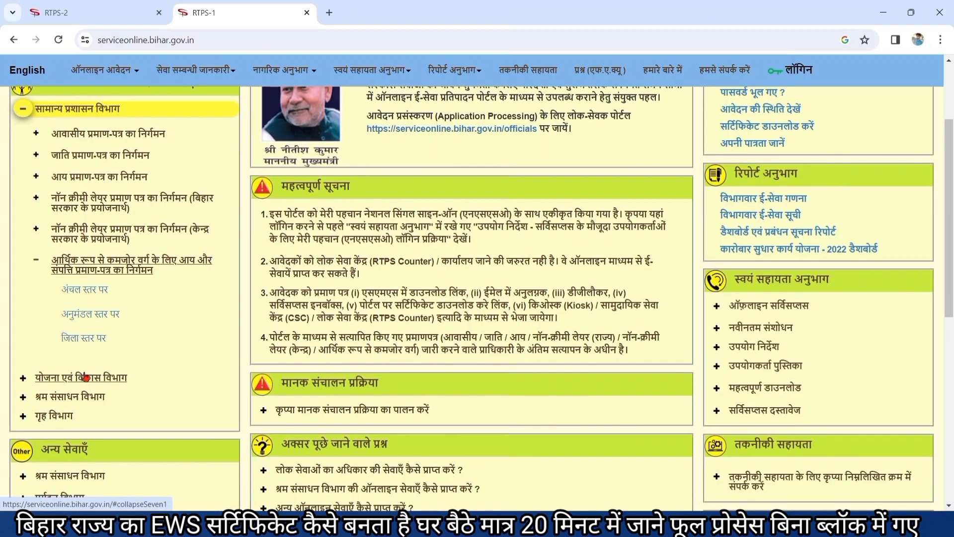
scroll(86, 376, up, 2)
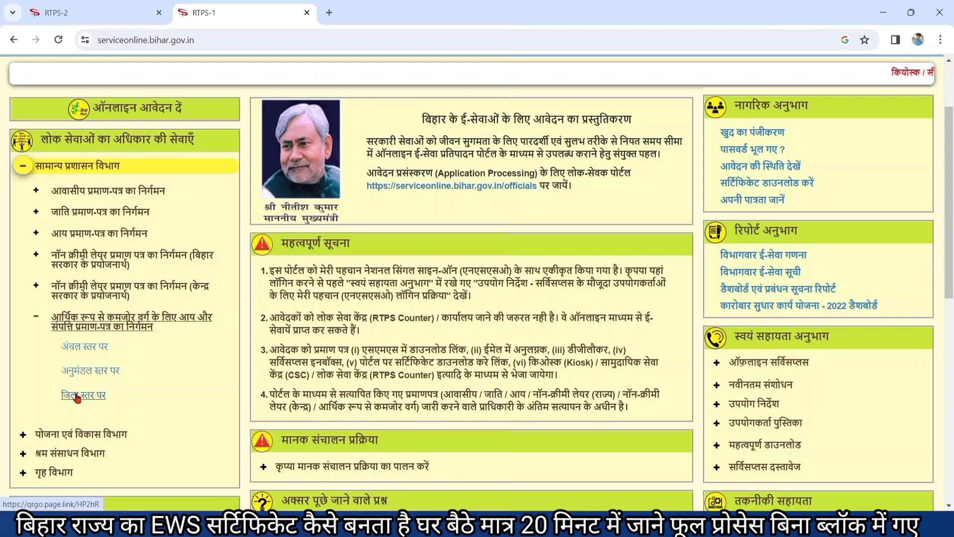
click(88, 350)
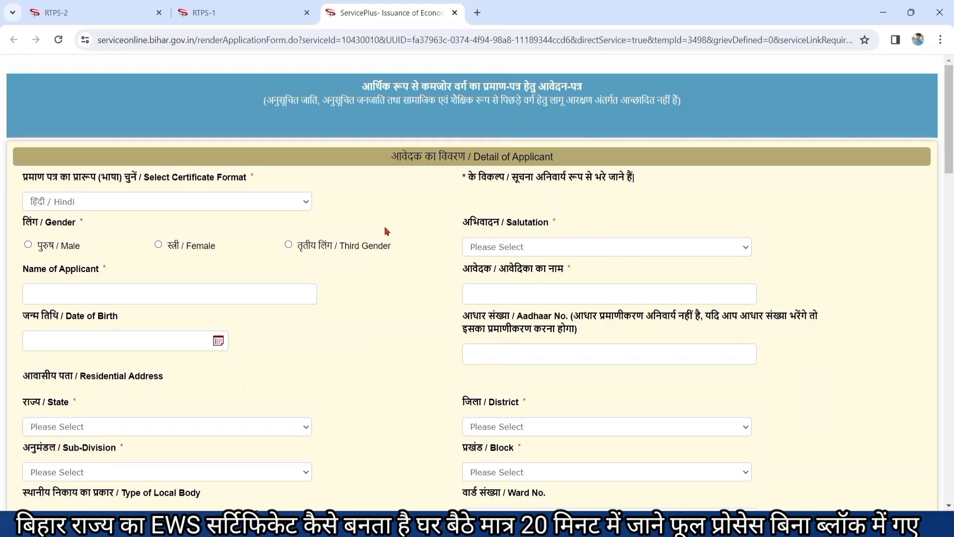
Step: Check the certificate format choices and the salutation options offered for male and female applicants
click(128, 204)
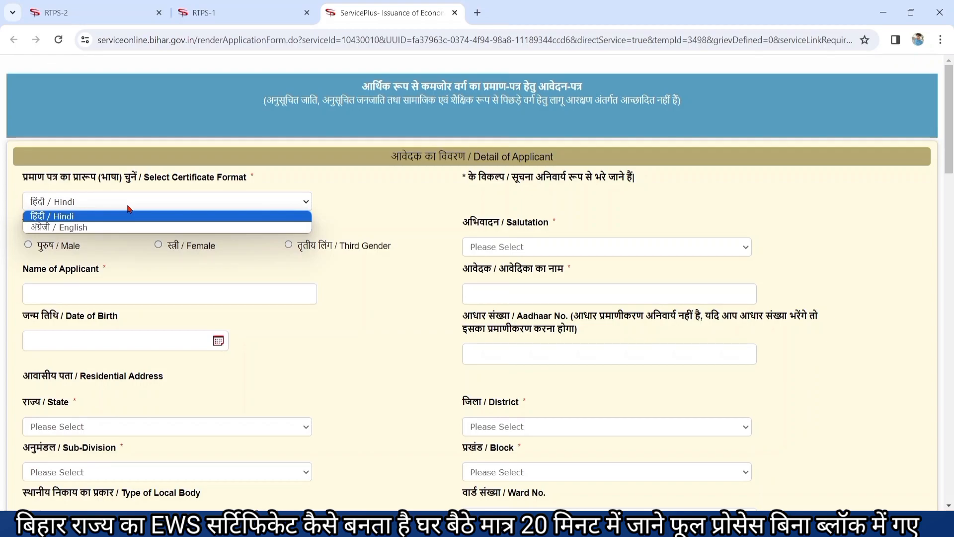
click(347, 207)
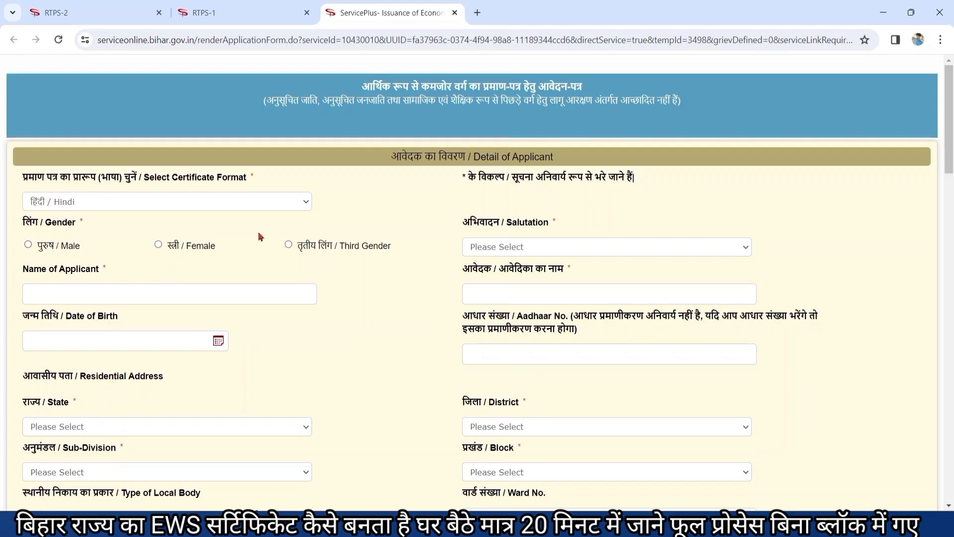
click(29, 245)
click(553, 246)
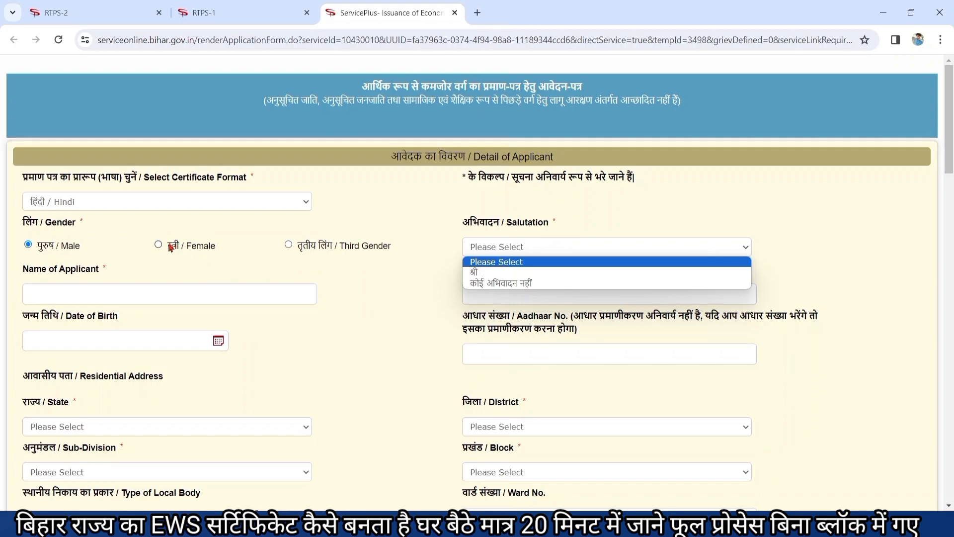
click(172, 246)
click(171, 246)
click(575, 247)
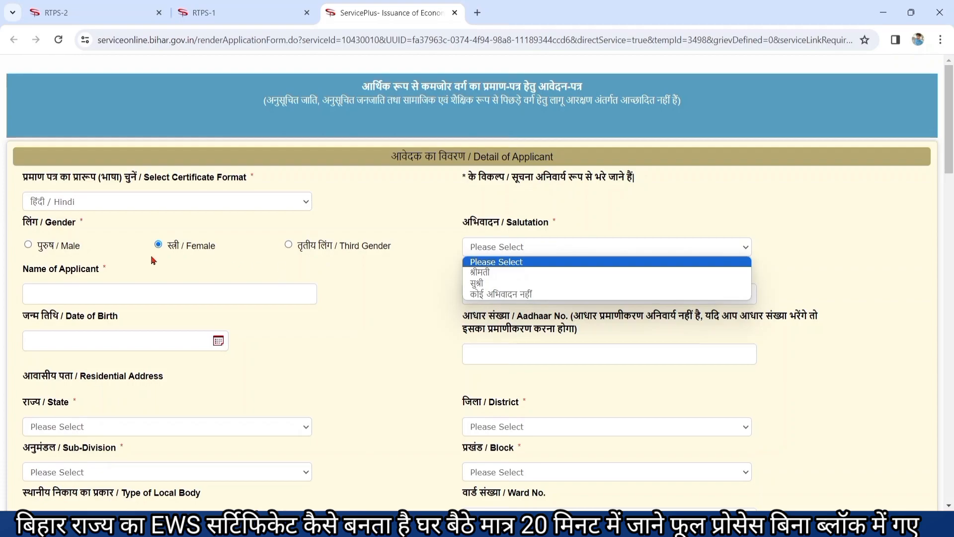
Step: Set the applicant's gender to Male and the salutation to कोई अभिवादन नहीं
click(39, 250)
click(39, 250)
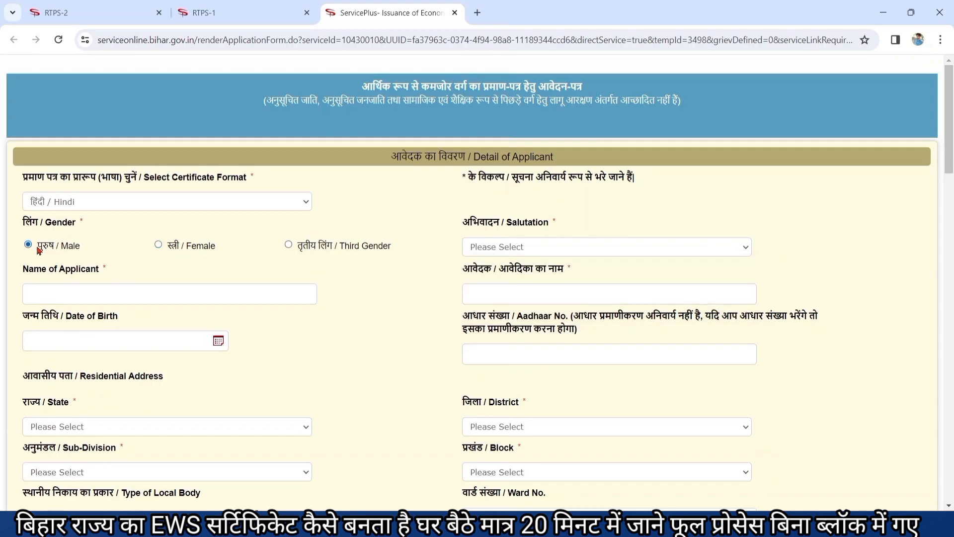
click(526, 252)
click(515, 283)
Step: Fill in the applicant's name in English and Hindi and pick the date of birth
scroll(423, 297, down, 2)
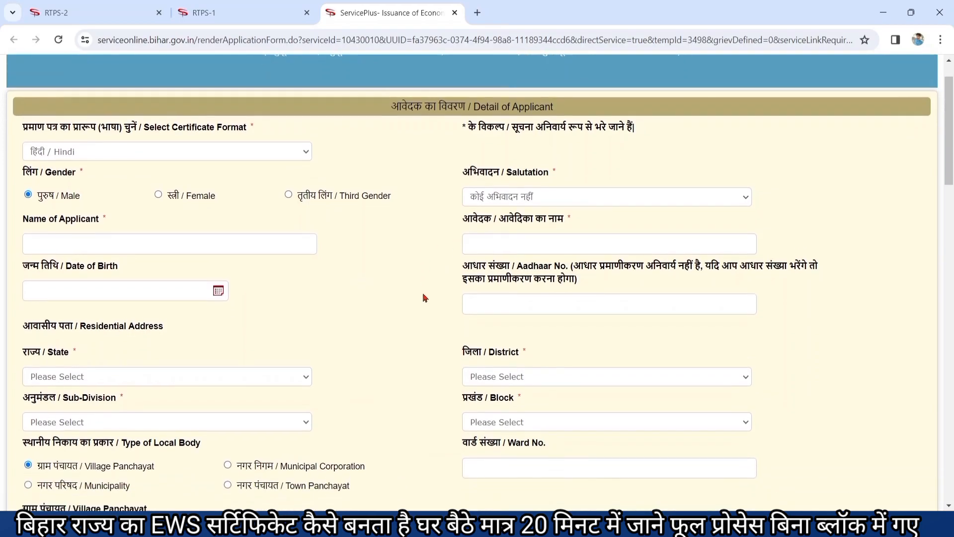
click(216, 220)
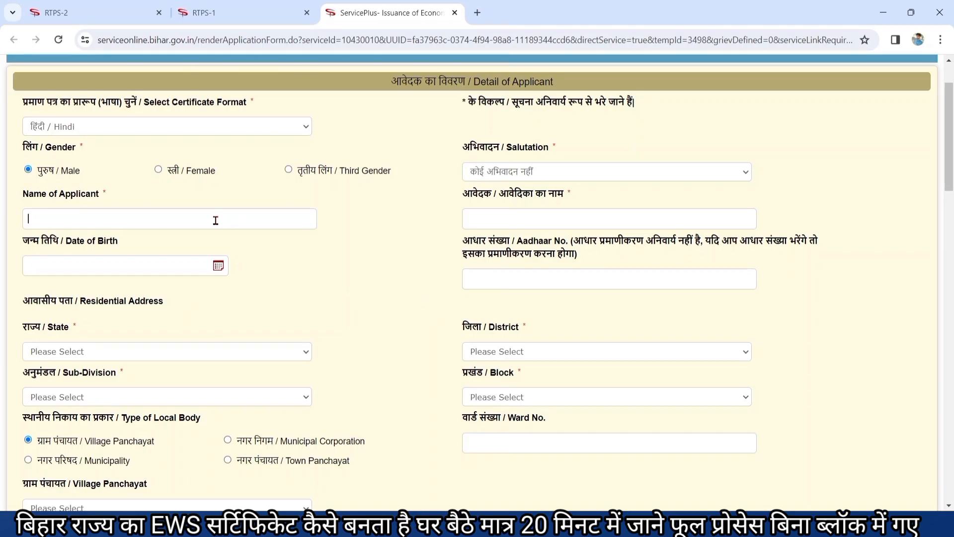
text(Ritik)
click(512, 209)
click(93, 263)
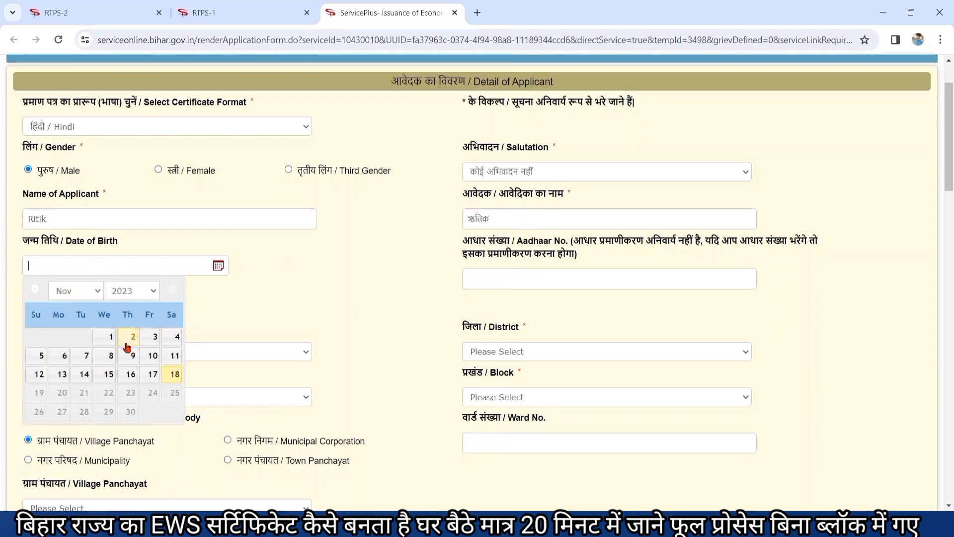
click(111, 341)
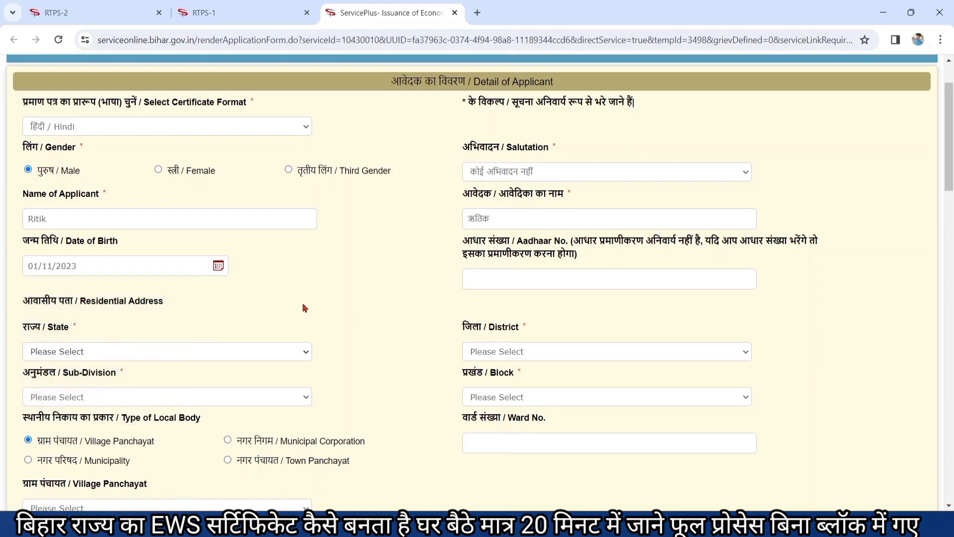
Step: Set the residential address's state to BIHAR and its district to PURBI CHAMPARAN
scroll(339, 299, down, 1)
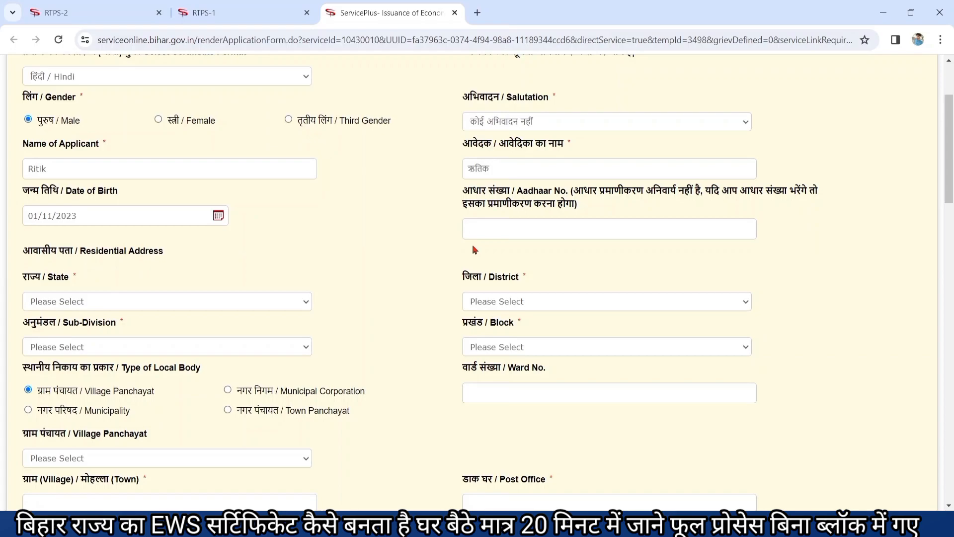
scroll(428, 250, down, 2)
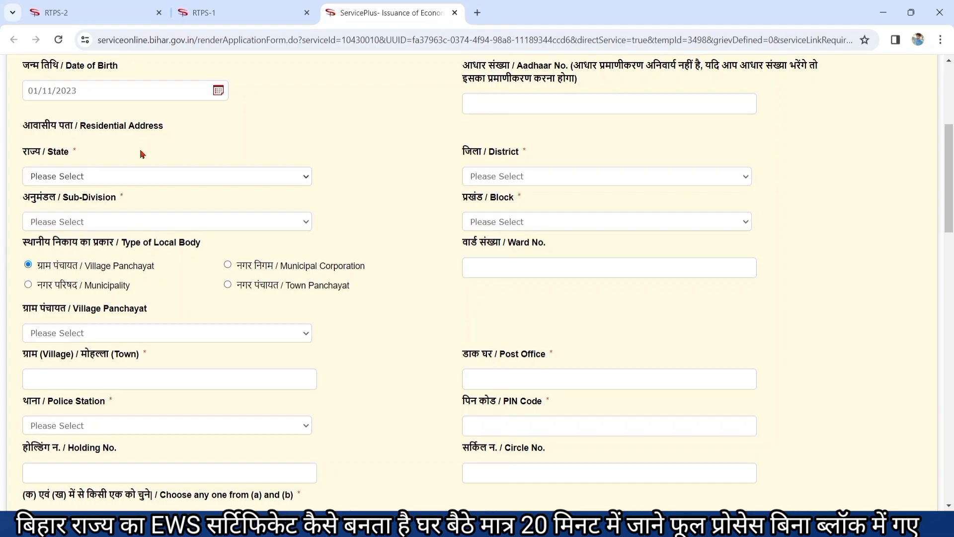
click(112, 177)
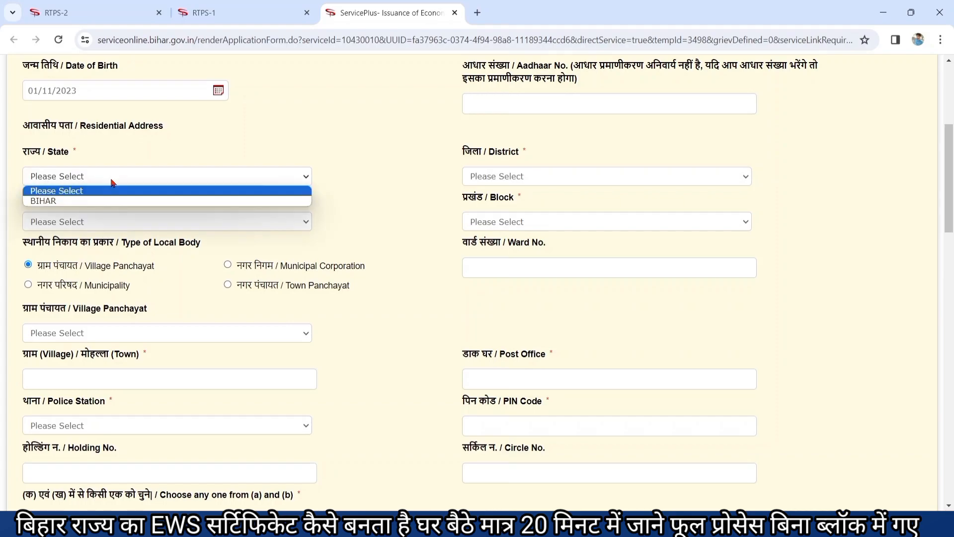
click(70, 201)
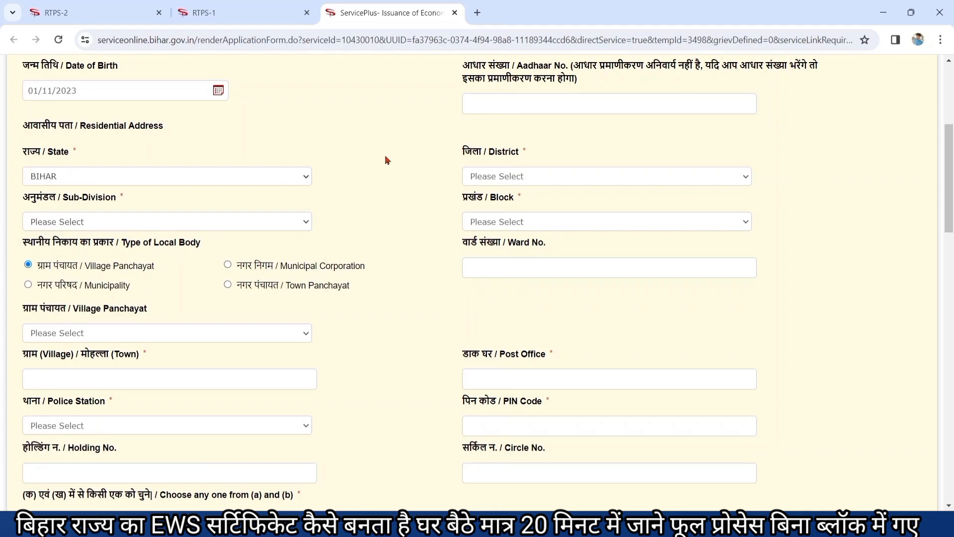
click(517, 181)
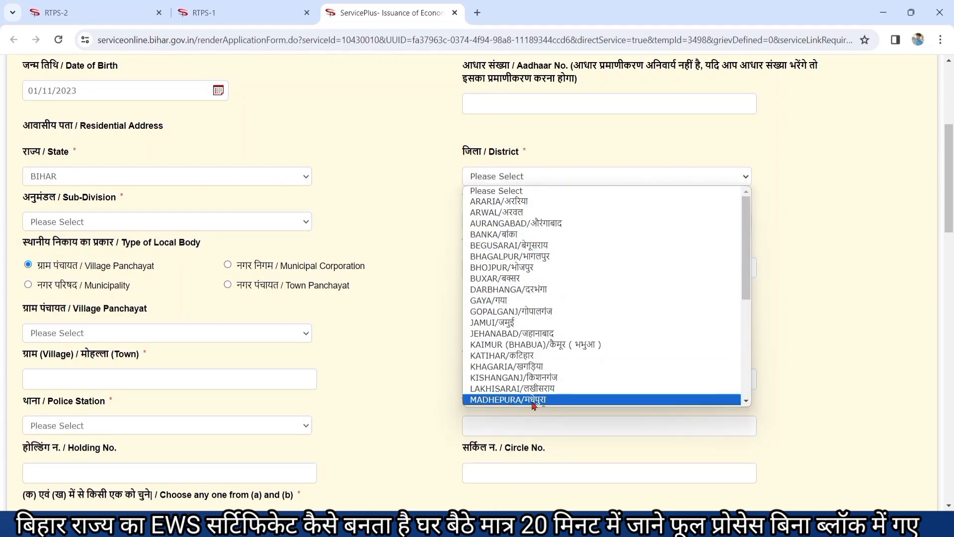
key(Down)
key(Down)
key(Down)
key(Down)
key(Down)
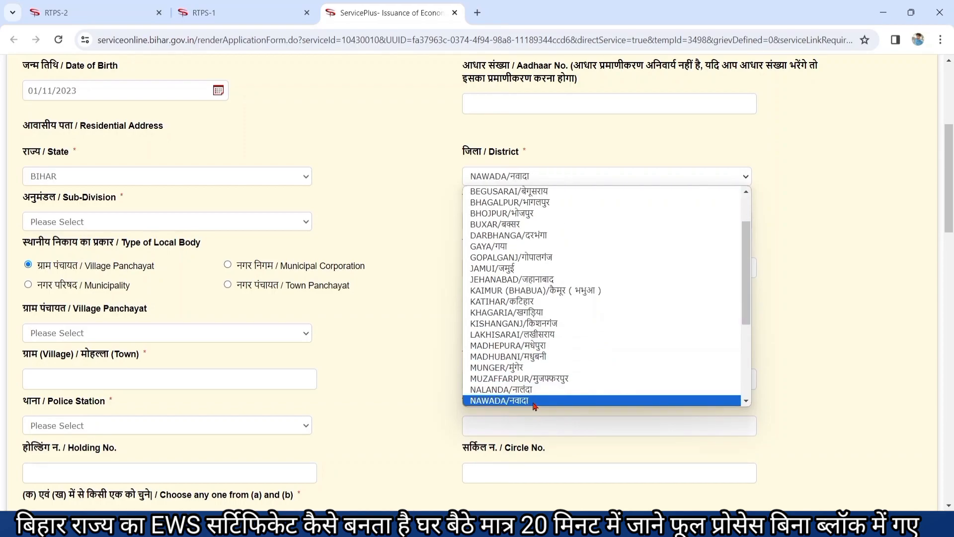
key(Down)
key(Down)
key(Down)
click(534, 401)
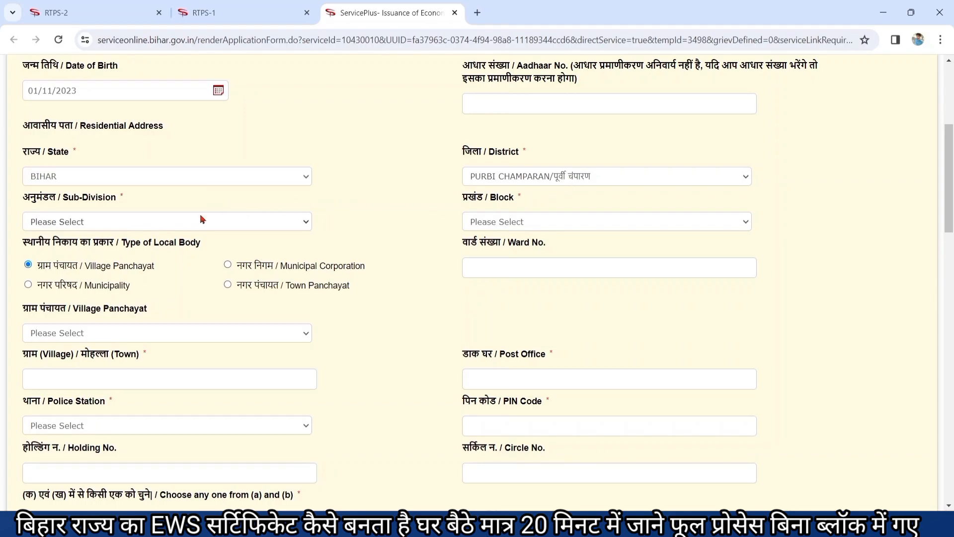
Step: Choose MOTIHARI as the sub-division and SUGAULI as the block in the residential address
click(183, 228)
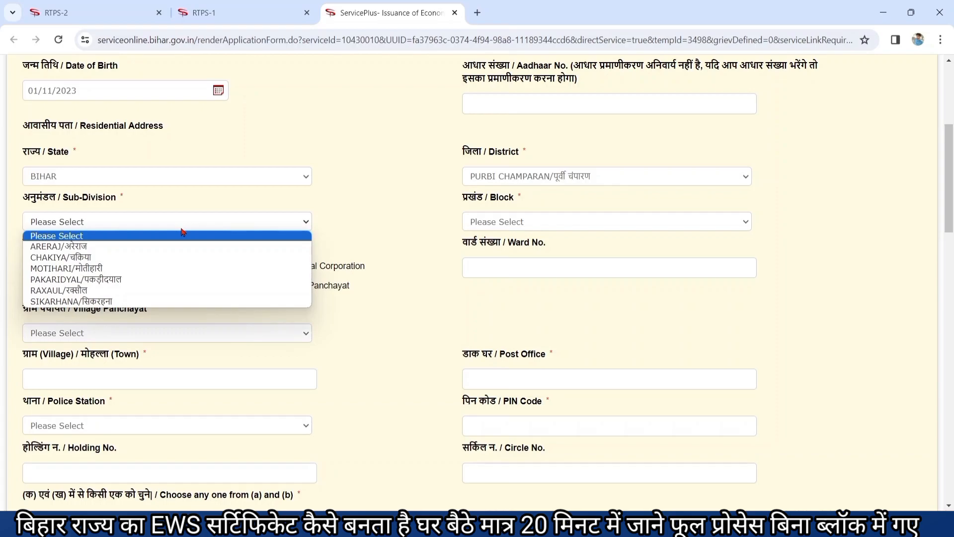
click(82, 269)
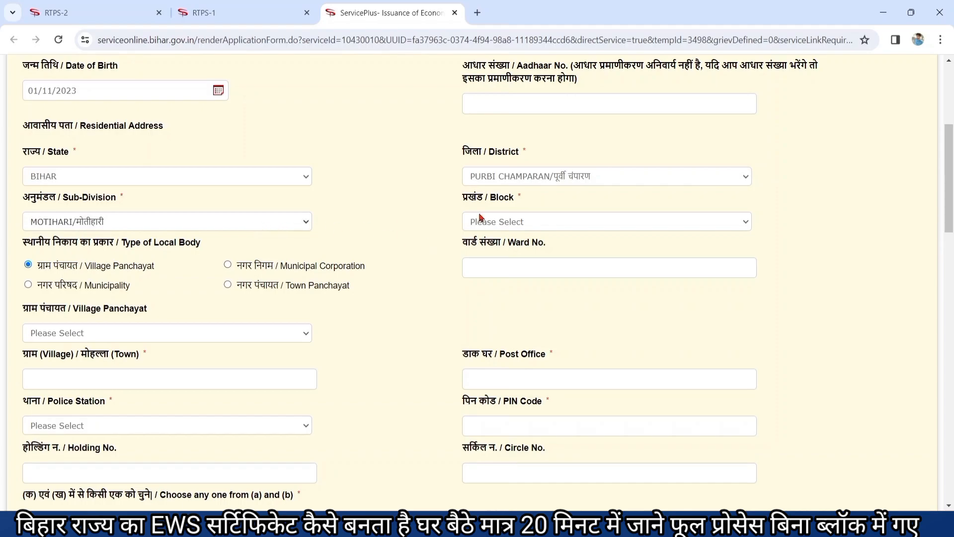
click(565, 224)
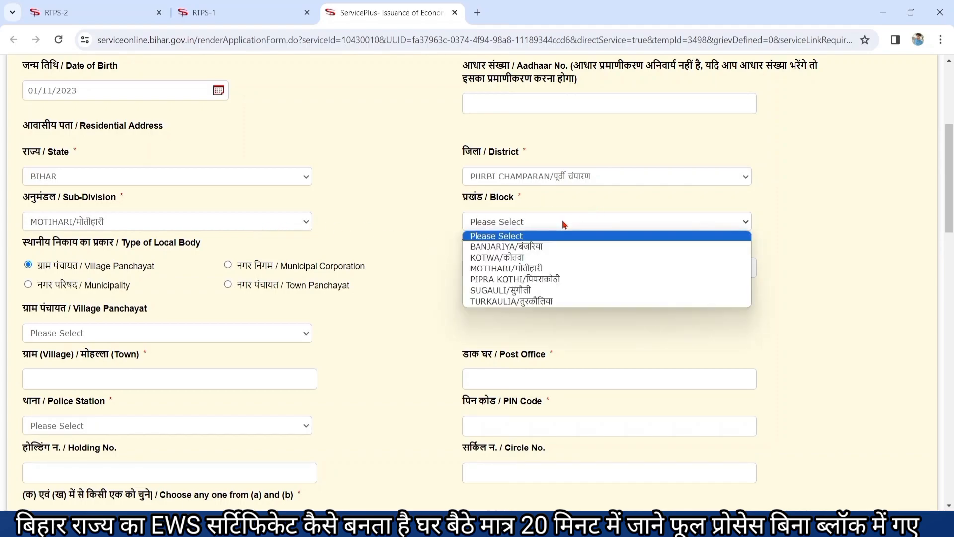
click(497, 291)
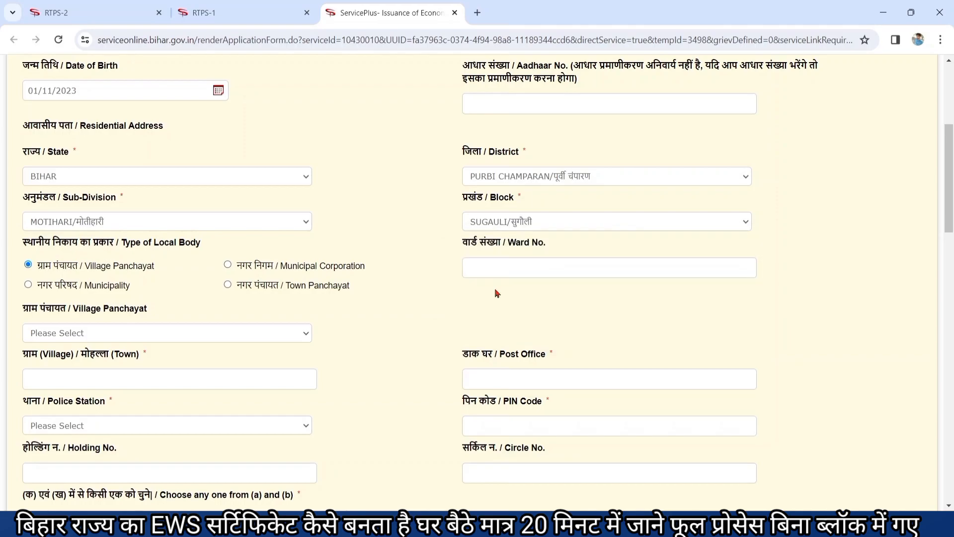
Step: Try the Municipal Corporation, Municipality and Town Panchayat local body types, and return the selection to Village Panchayat
scroll(418, 208, down, 1)
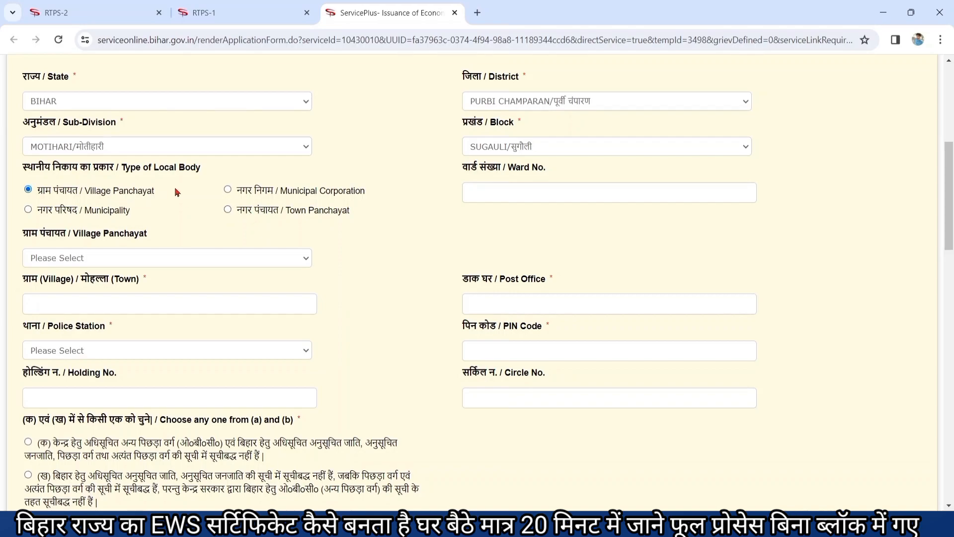
click(255, 192)
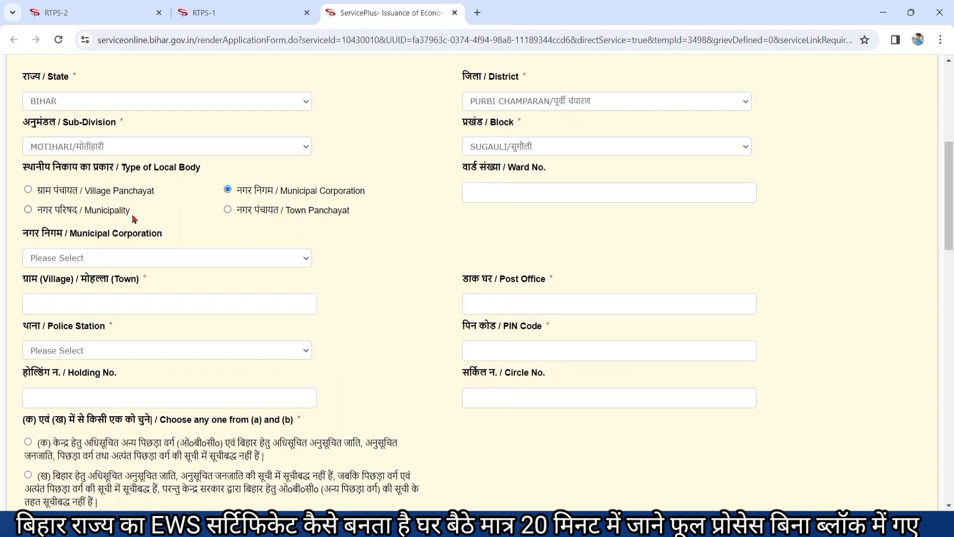
click(86, 211)
click(228, 210)
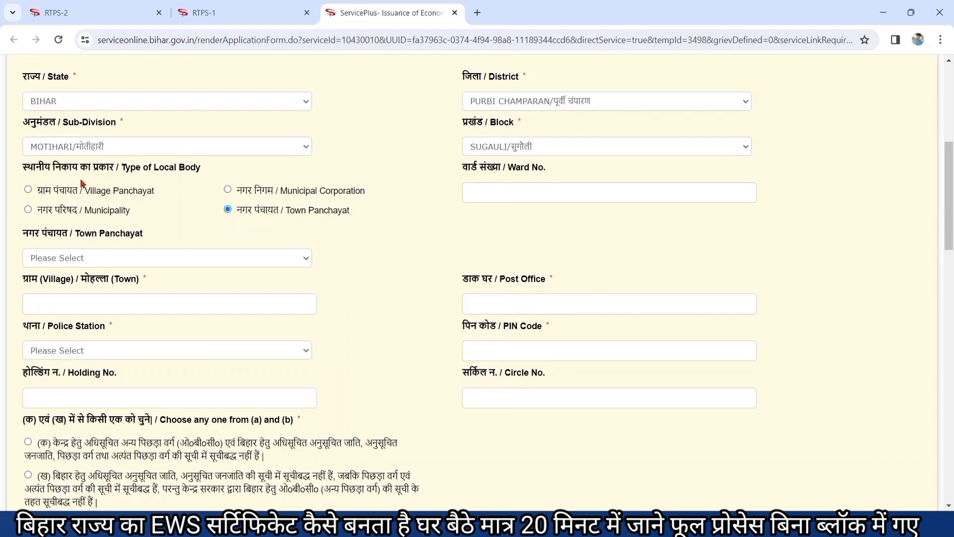
click(29, 190)
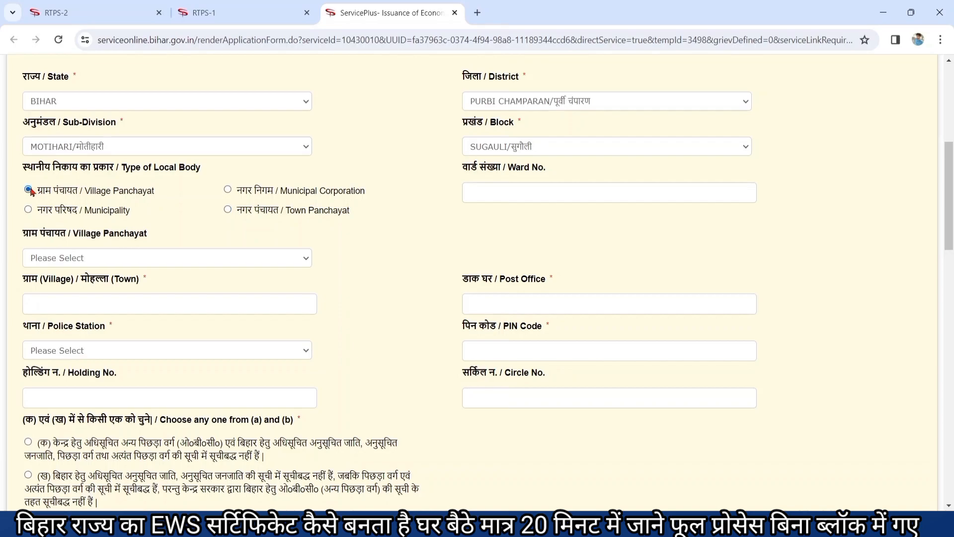
Step: Examine the entries offered for the Village Panchayat, Municipal Corporation and Municipality local body types in the residential address
click(154, 259)
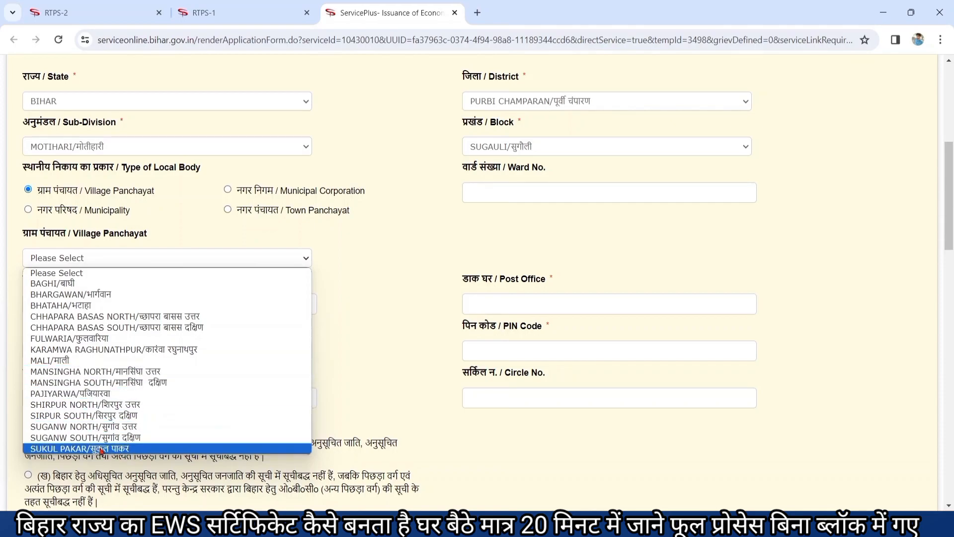
click(368, 323)
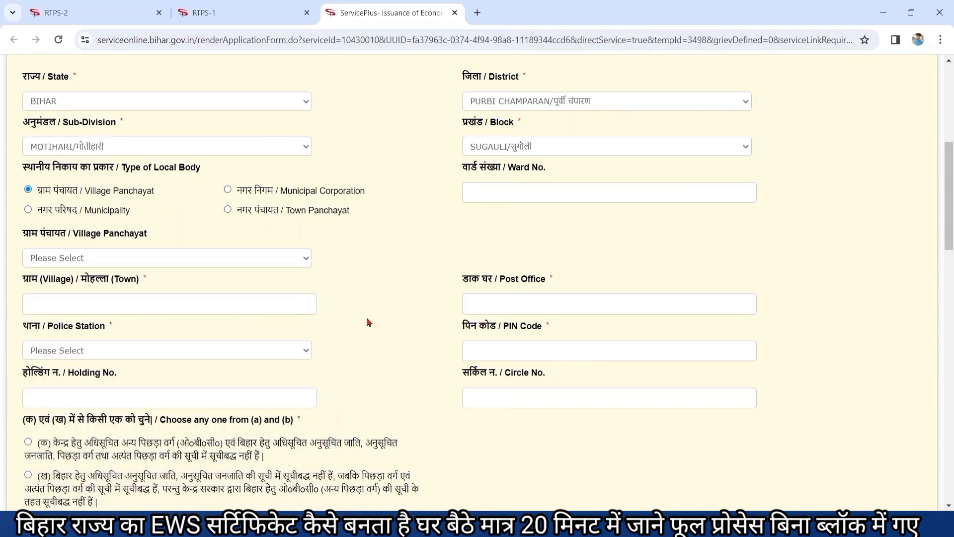
click(239, 193)
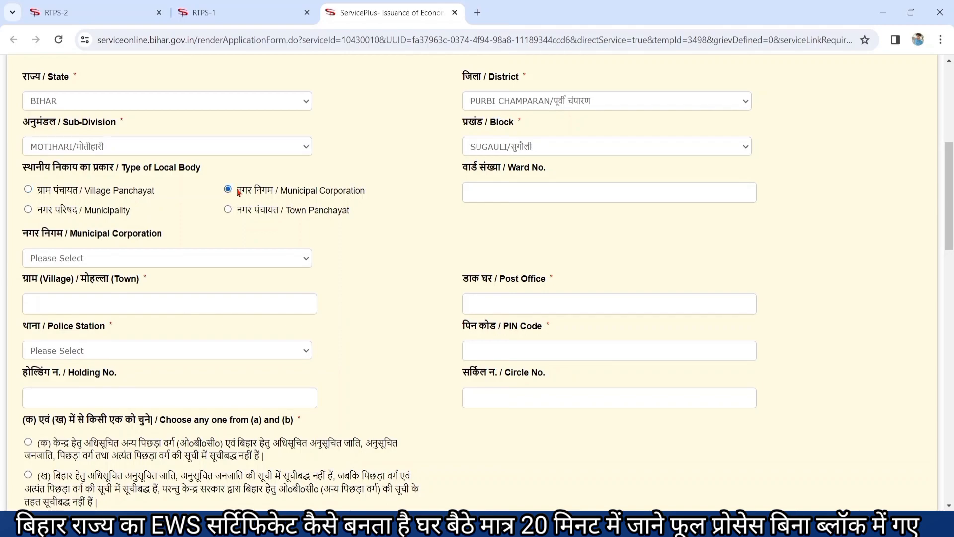
click(205, 265)
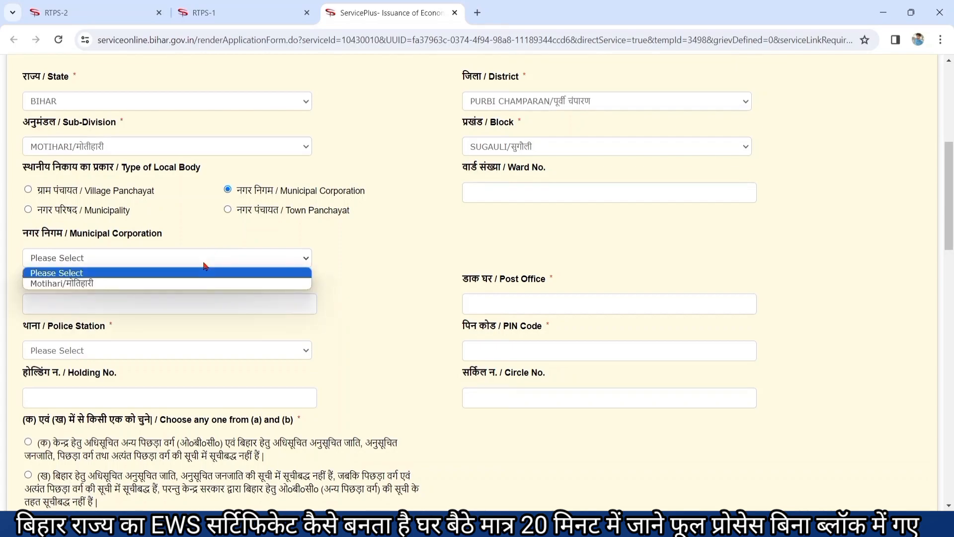
click(86, 211)
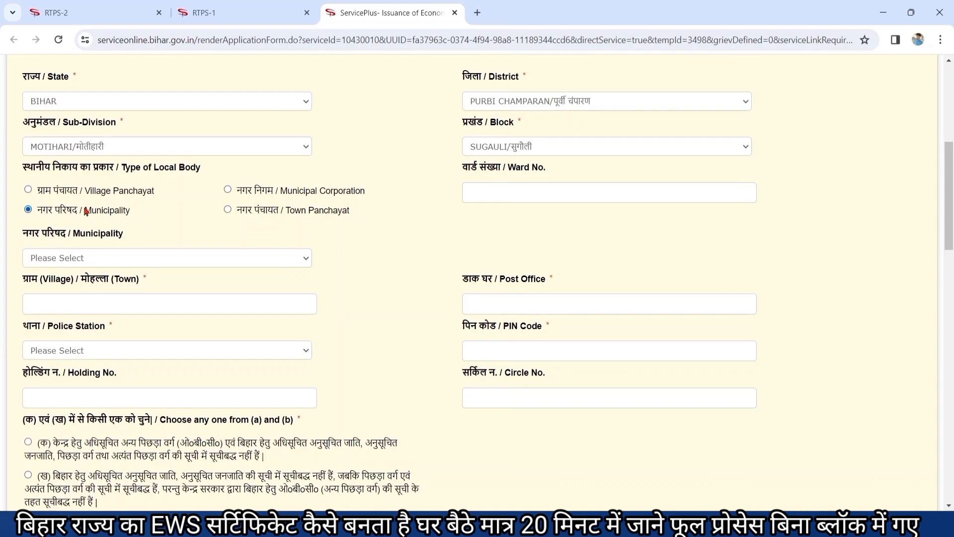
click(92, 265)
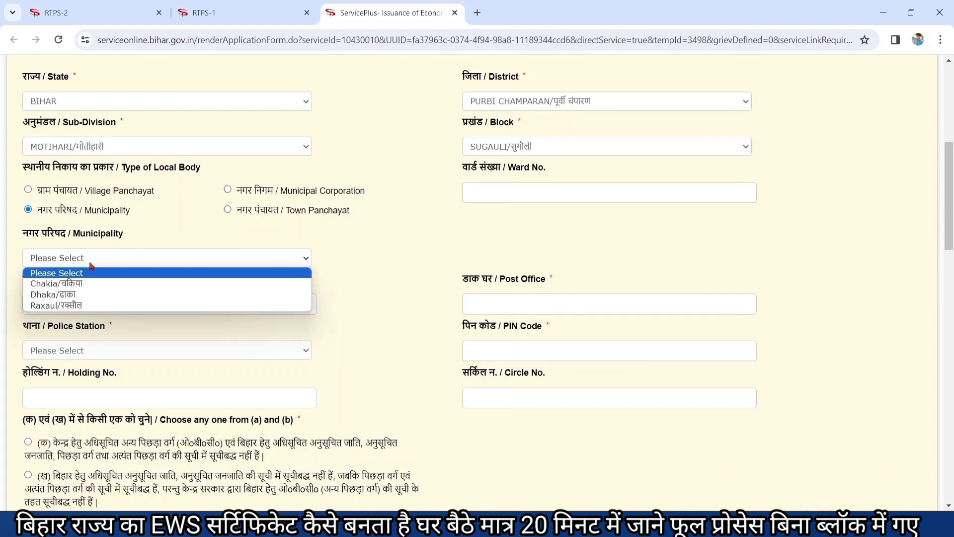
Step: Set the type of local body to Town Panchayat and look through its list of town panchayats
click(258, 211)
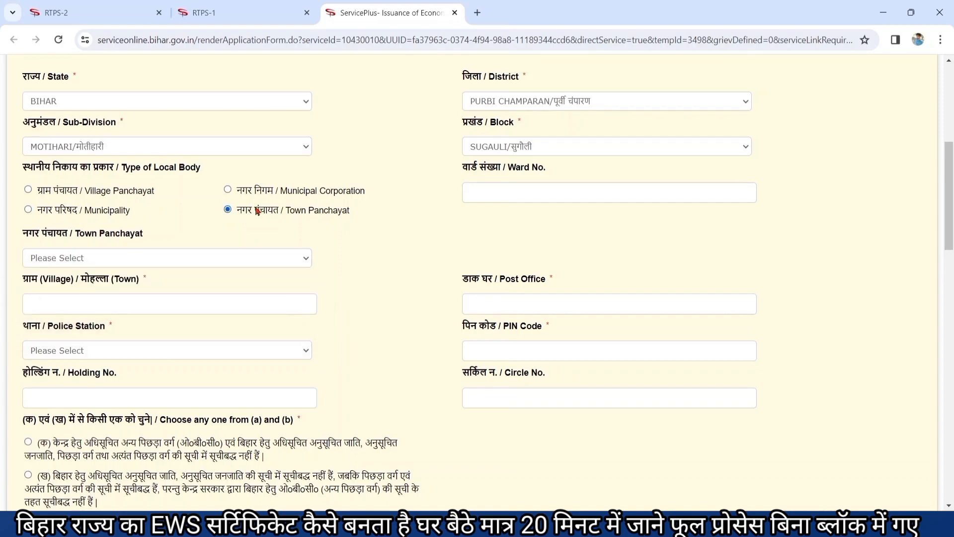
click(168, 262)
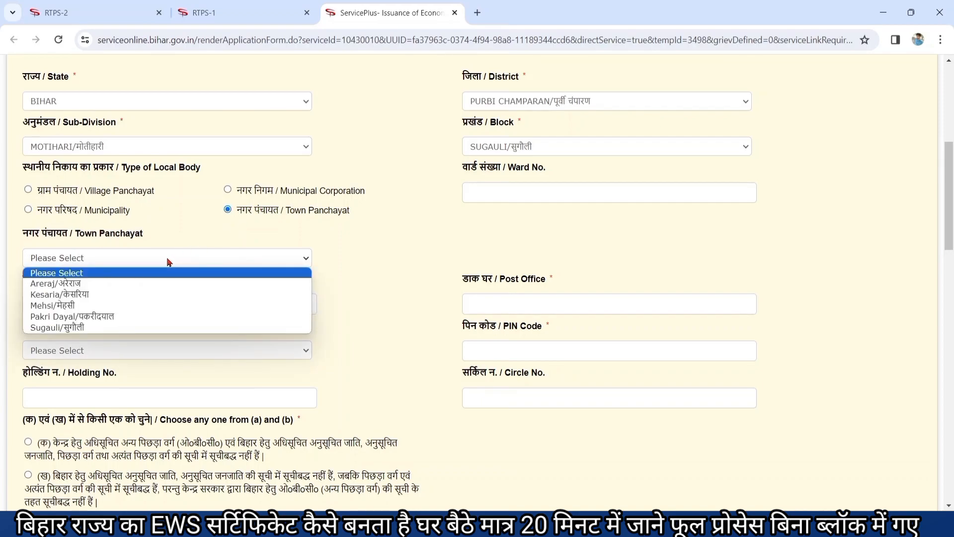
click(438, 223)
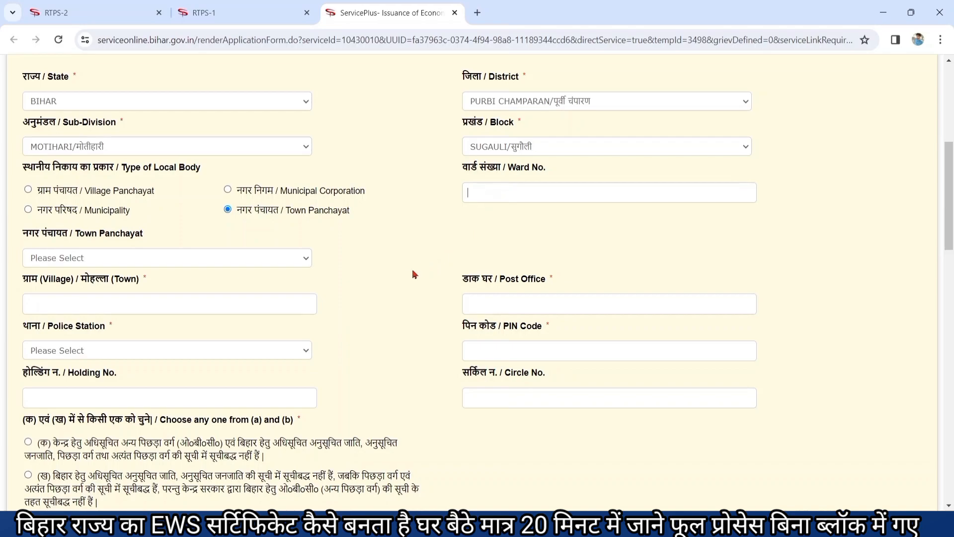
click(393, 276)
Step: Set the residential address's police station to Sugauli/सुगौली
click(166, 355)
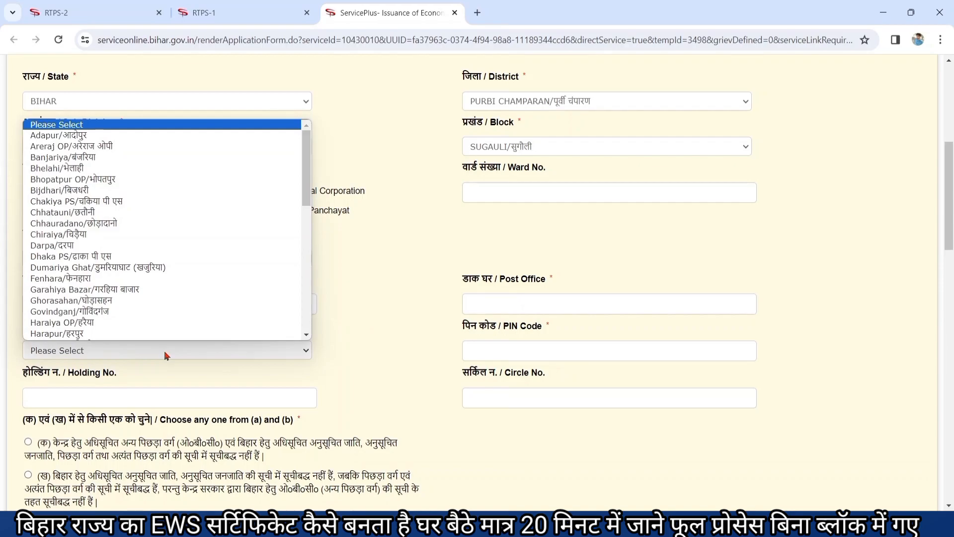
key(Down)
key(Down)
key(Down)
key(Down)
key(Down)
key(Down)
key(Down)
key(Down)
key(Down)
key(Down)
key(Down)
key(Down)
key(Down)
key(Down)
key(Down)
key(Down)
key(Down)
key(Down)
key(Down)
key(Down)
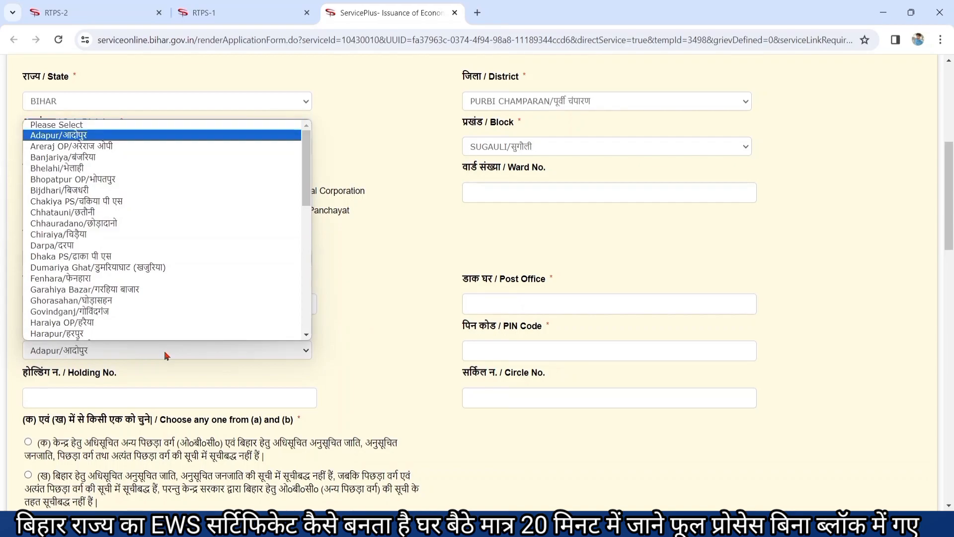
key(Down)
key(Down)
key(Down)
key(Down)
key(Down)
key(Down)
key(Down)
key(Down)
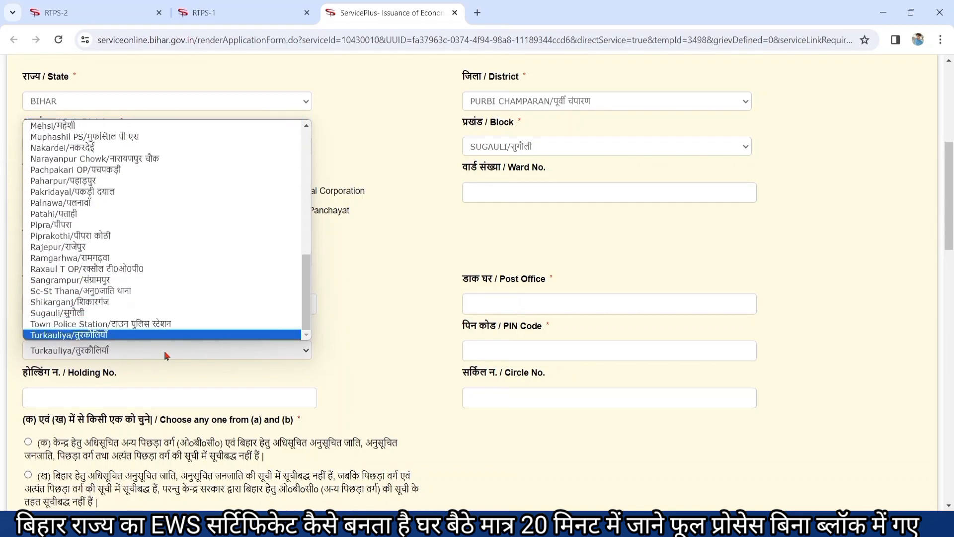
key(Up)
key(Up)
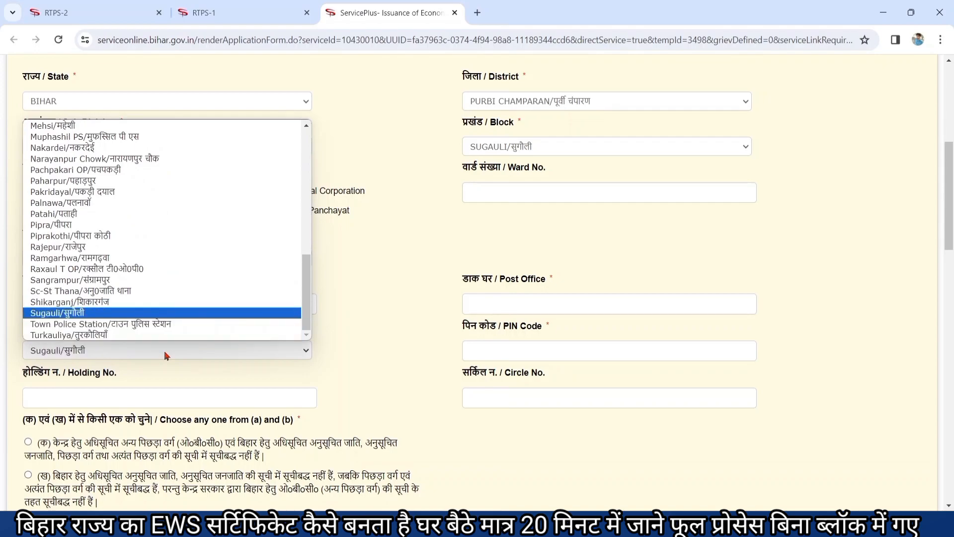
key(Return)
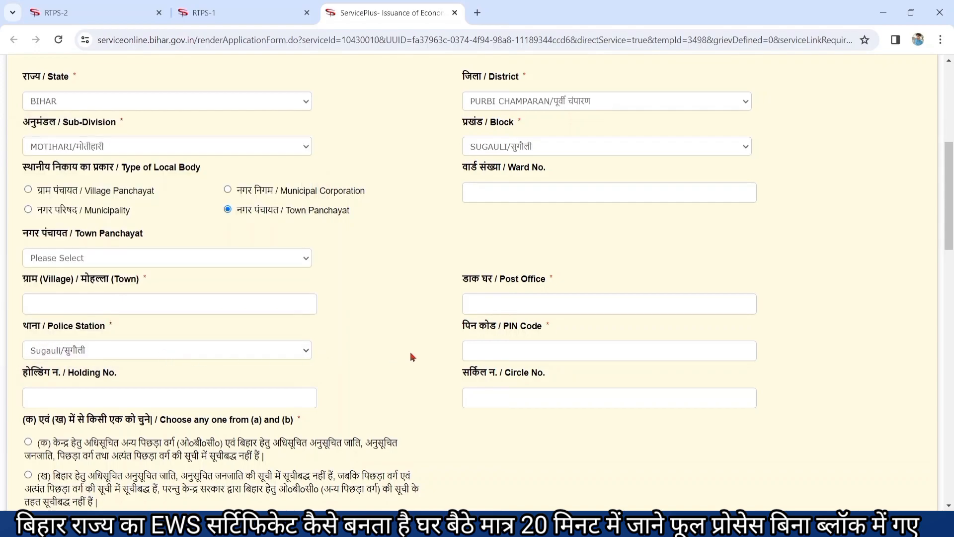
Step: Enter the first four digits of the postal PIN code in the residential address
click(508, 352)
text(8454)
click(414, 386)
Step: Choose option (क) in the (a)/(b) declaration about not being listed among the Centre's OBC and Bihar's reserved categories
scroll(414, 386, down, 2)
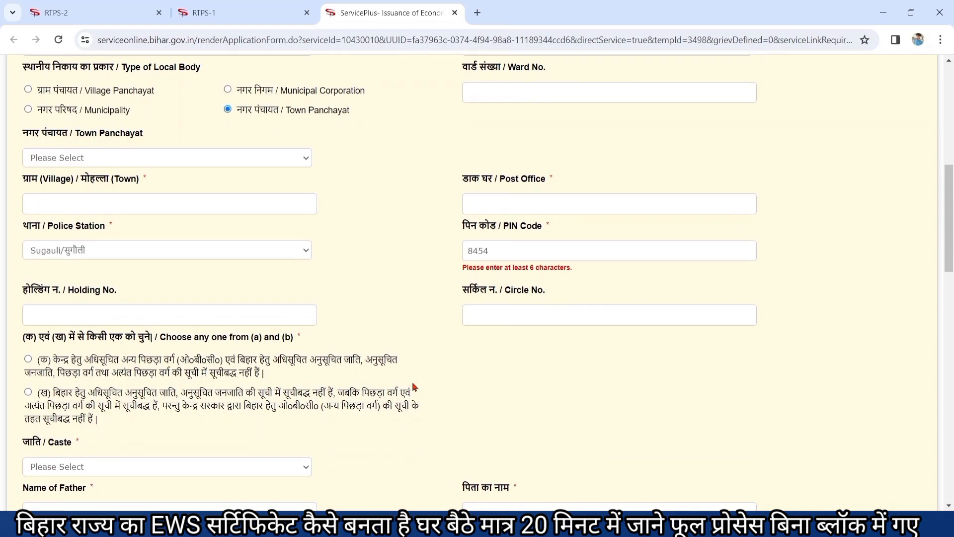
scroll(415, 386, down, 3)
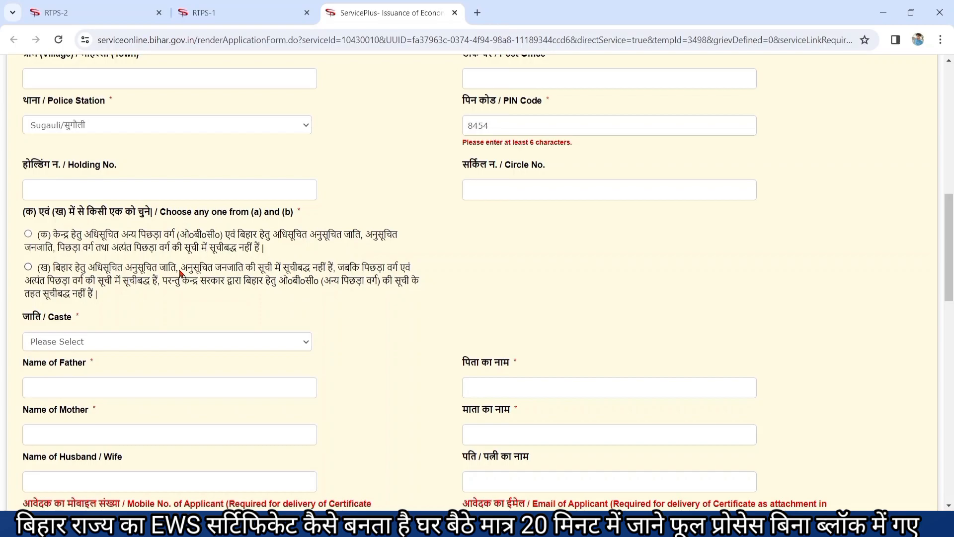
click(64, 252)
click(98, 276)
click(52, 244)
Step: Look through the available castes and set the applicant's caste to ब्राह्मण / Brahman
scroll(577, 291, down, 3)
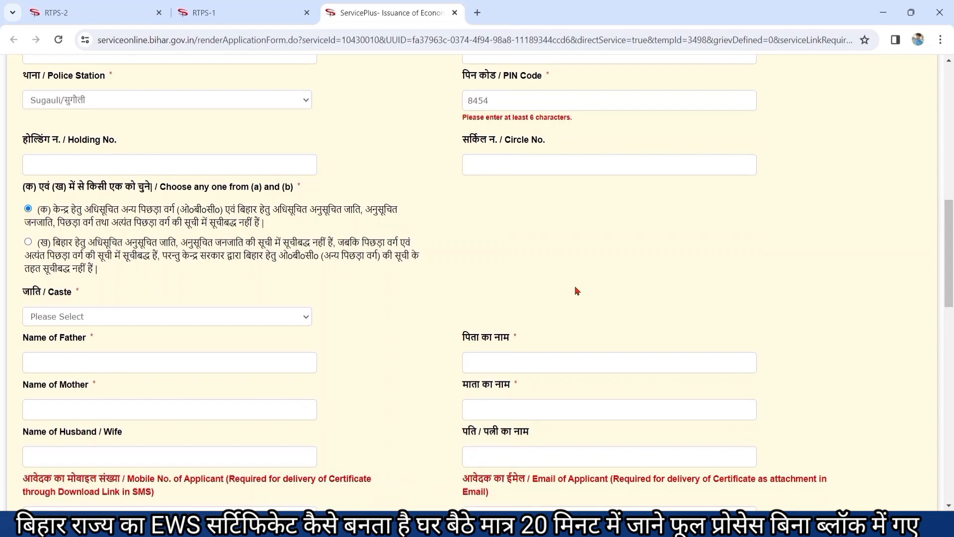
scroll(575, 286, down, 1)
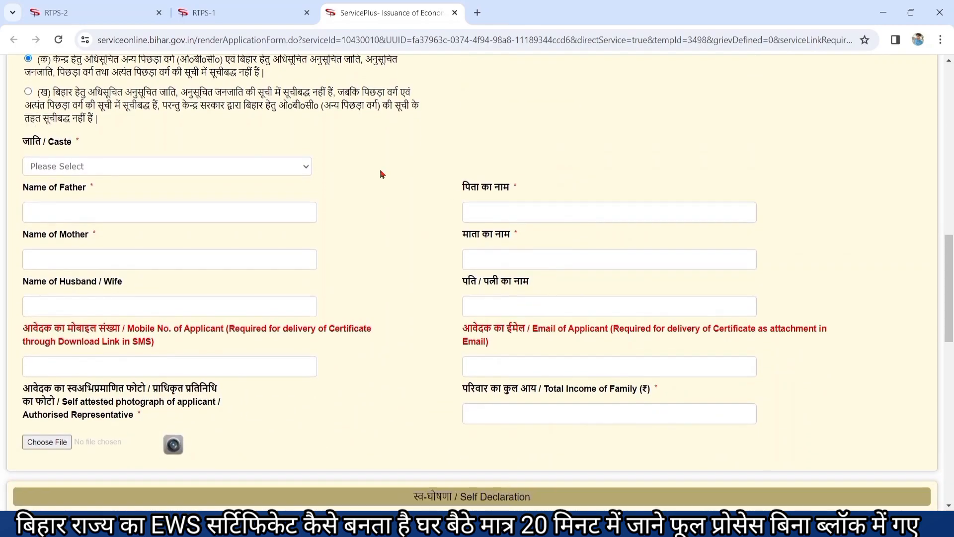
click(278, 171)
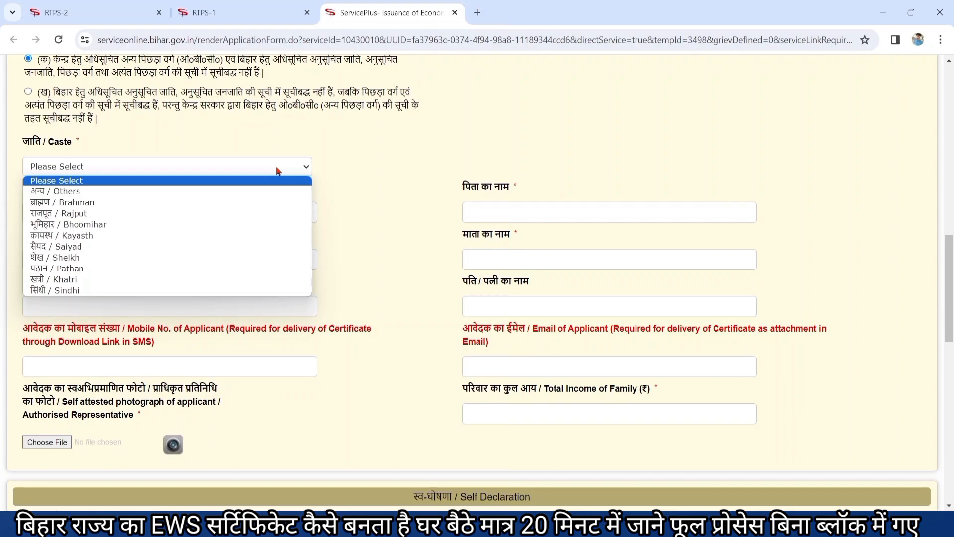
key(Down)
key(Down)
key(Down)
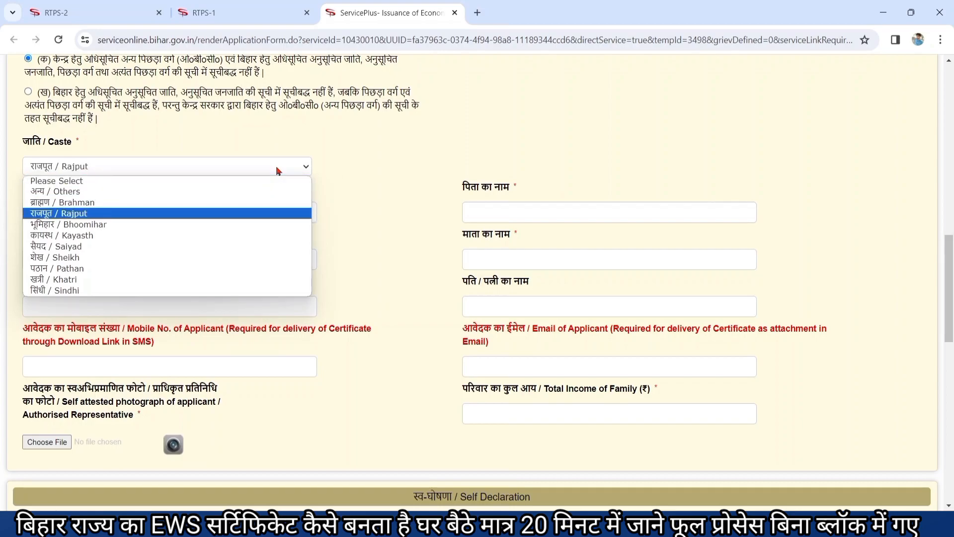
key(Down)
key(Down)
key(Down)
key(Down)
key(Down)
key(Down)
key(Down)
key(Up)
key(Up)
key(Up)
key(Up)
key(Up)
key(Up)
key(Up)
key(Up)
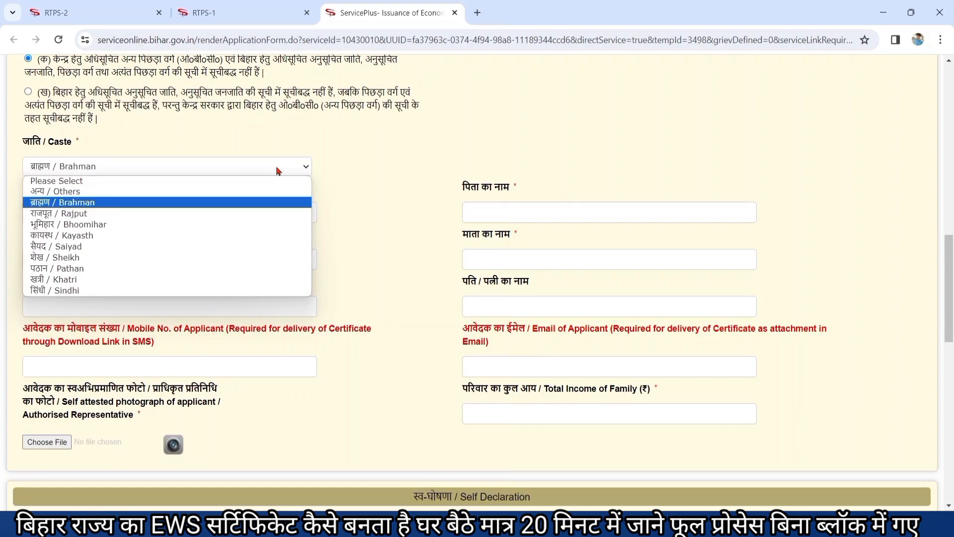
key(Return)
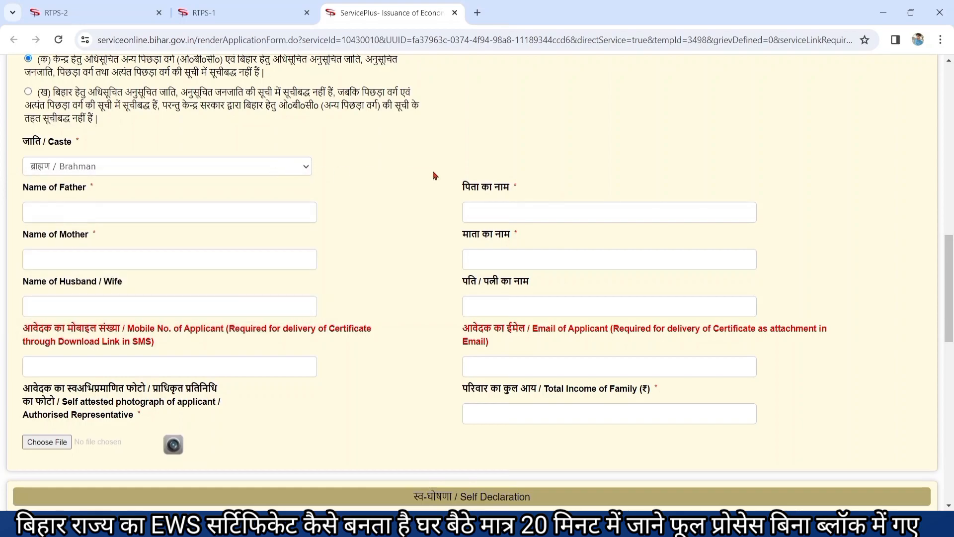
Step: Go over the father, mother and spouse name fields and the applicant's mobile number and email fields
click(70, 208)
click(532, 217)
click(131, 261)
scroll(376, 259, down, 1)
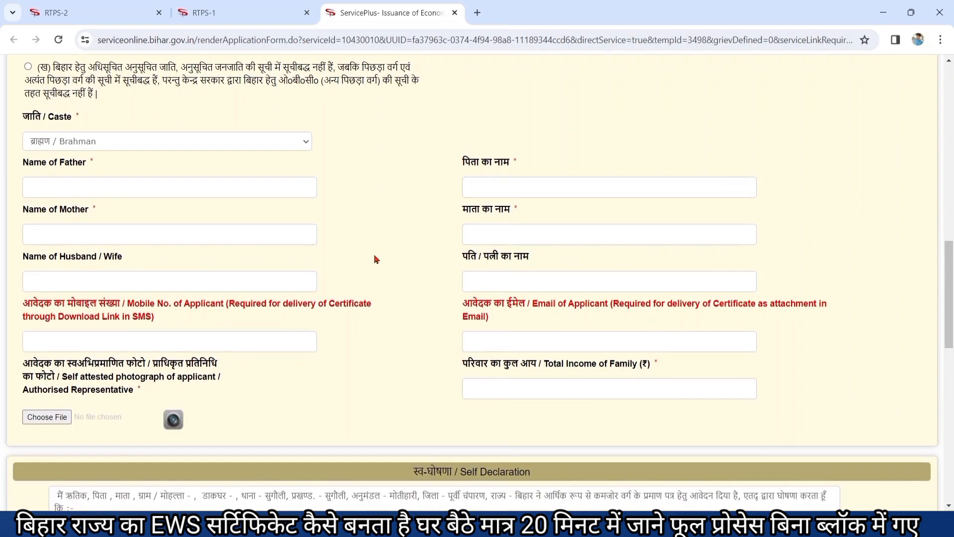
scroll(376, 259, down, 1)
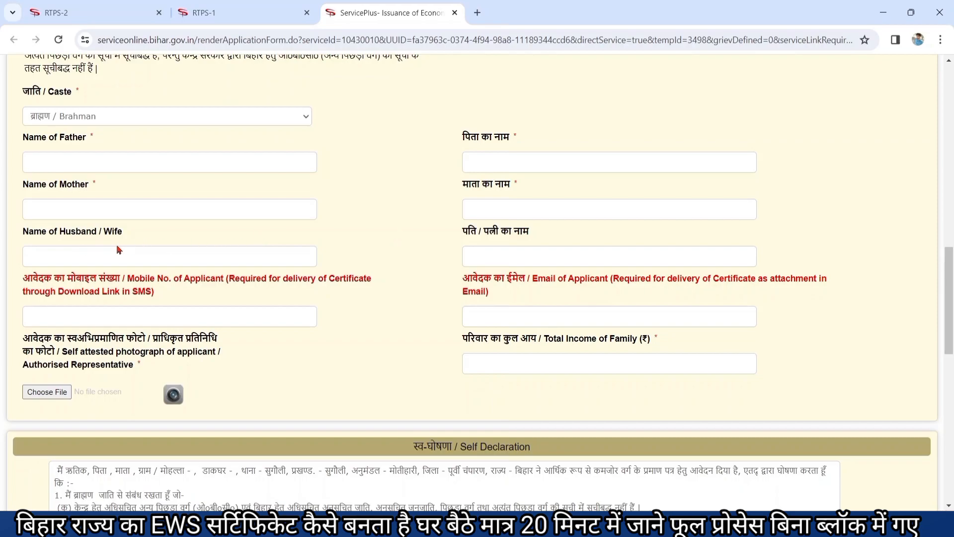
click(54, 260)
click(468, 256)
click(192, 313)
click(524, 315)
Step: Upload IMG-20231117-WA0003_1.jpg as the applicant's self-attested photograph
click(42, 397)
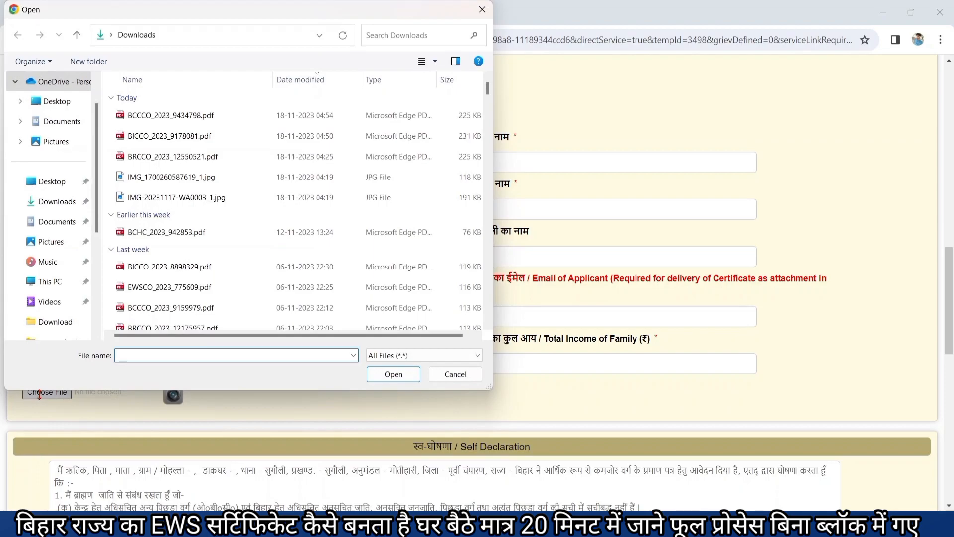
double_click(238, 199)
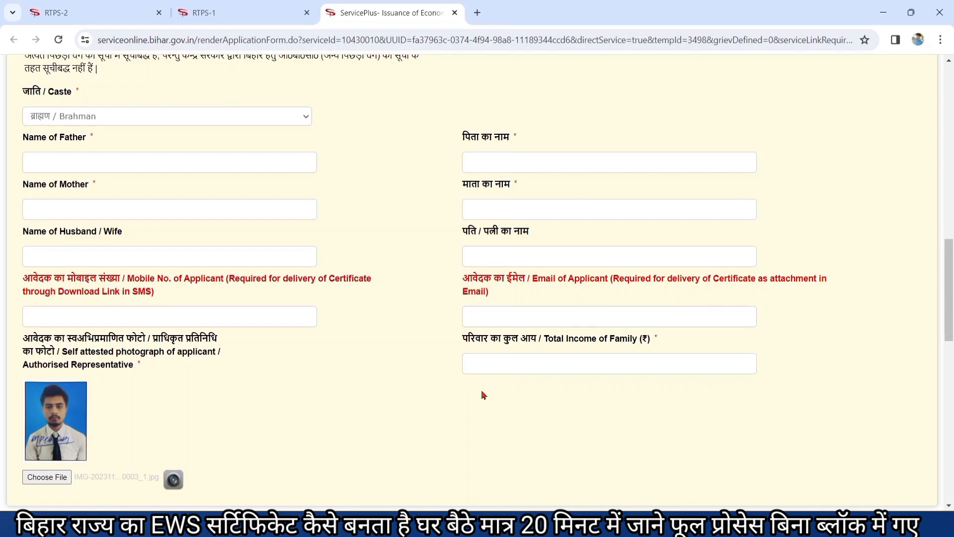
Step: Try total family incomes of 120000 and 600000, clearing the field after each amount
click(538, 362)
text(200)
key(BackSpace)
key(BackSpace)
key(BackSpace)
text(120000)
key(BackSpace)
key(BackSpace)
key(BackSpace)
key(BackSpace)
key(BackSpace)
key(BackSpace)
text(600000)
key(BackSpace)
key(BackSpace)
key(BackSpace)
key(BackSpace)
key(BackSpace)
key(BackSpace)
Step: Agree to the self declaration
scroll(345, 407, down, 1)
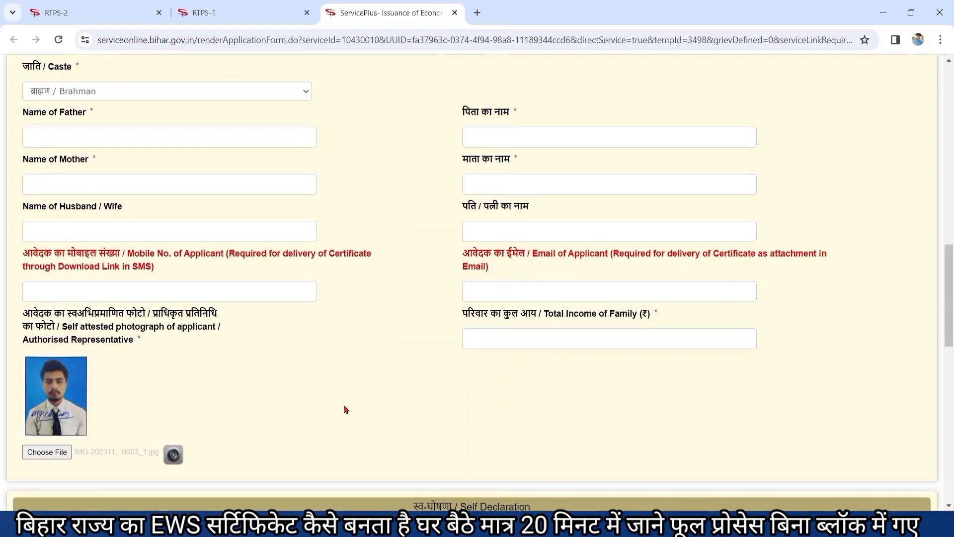
scroll(344, 406, down, 12)
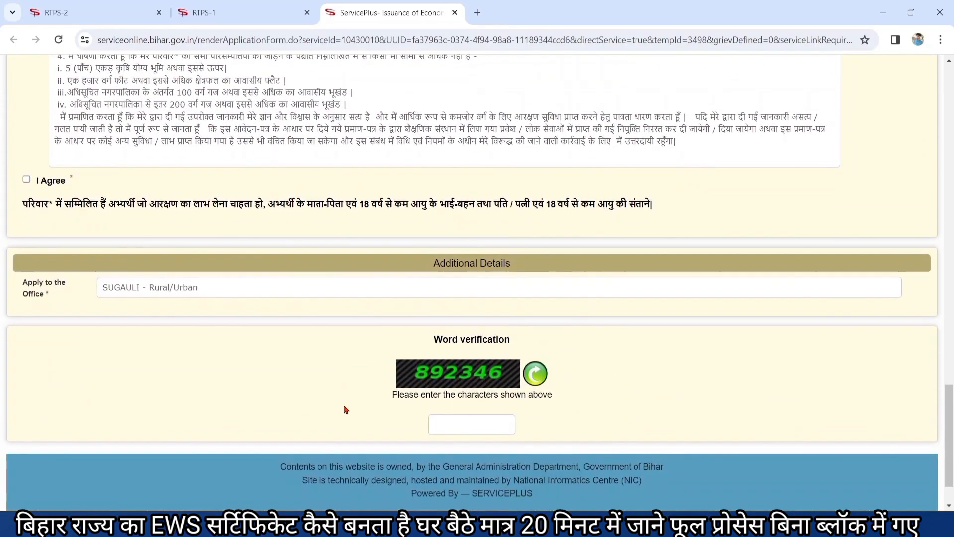
click(27, 180)
Step: Submit the completed application form and accept the reminder to check the name, contact details and photograph
scroll(416, 423, down, 1)
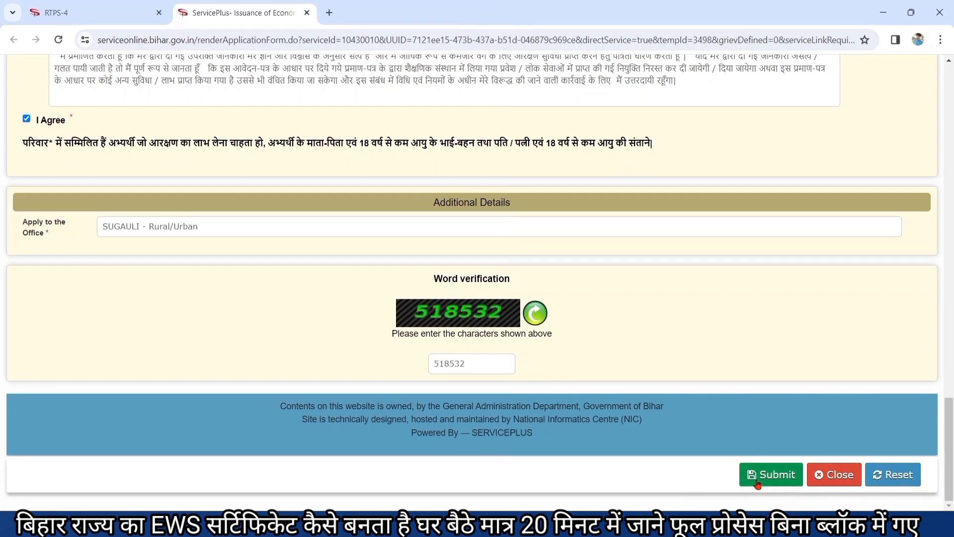
click(758, 485)
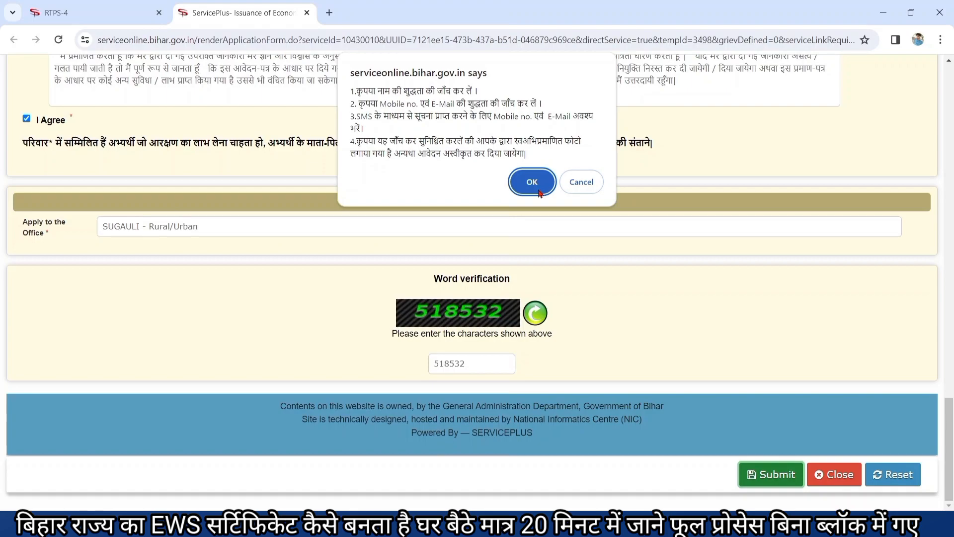
click(540, 193)
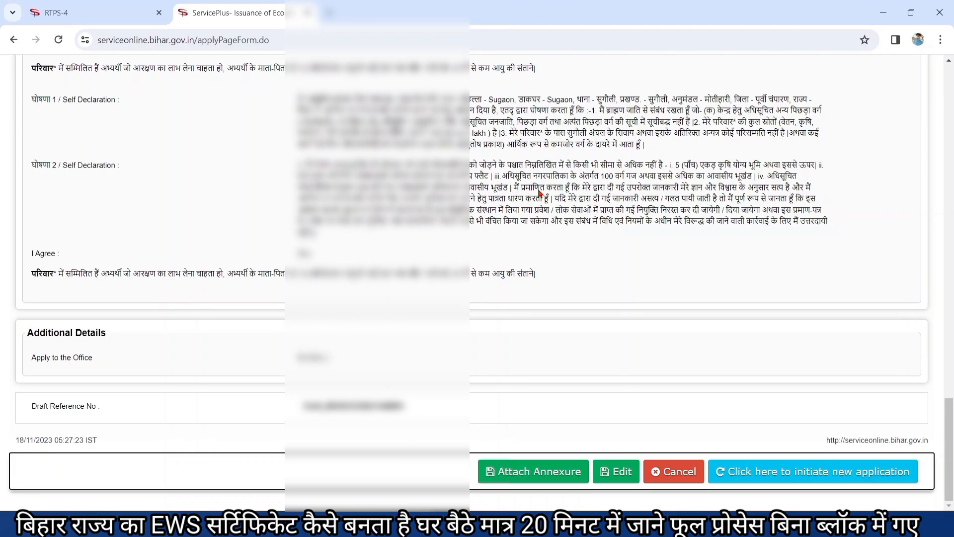
Step: Review the applicant details, residential address, family details and photograph in the draft application preview
scroll(540, 192, up, 15)
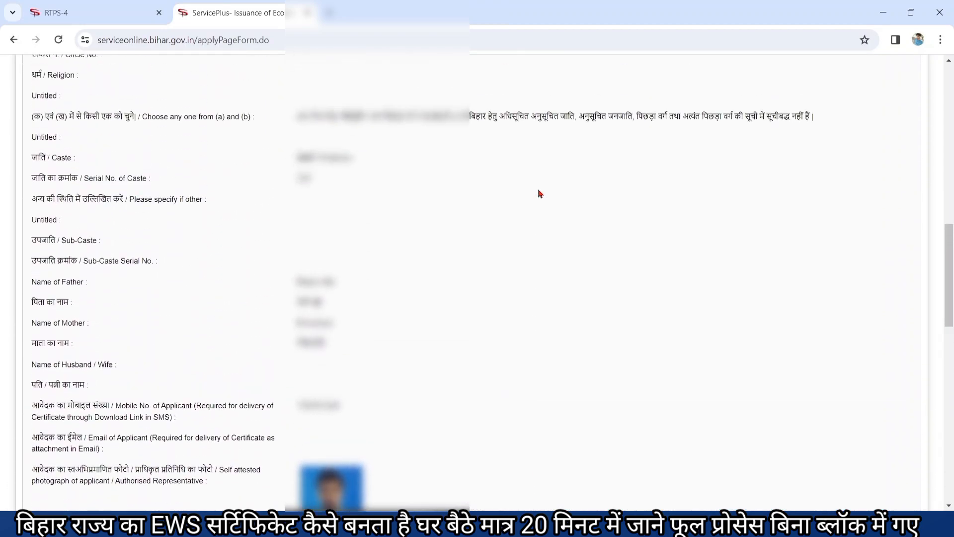
scroll(540, 193, up, 6)
scroll(540, 193, down, 8)
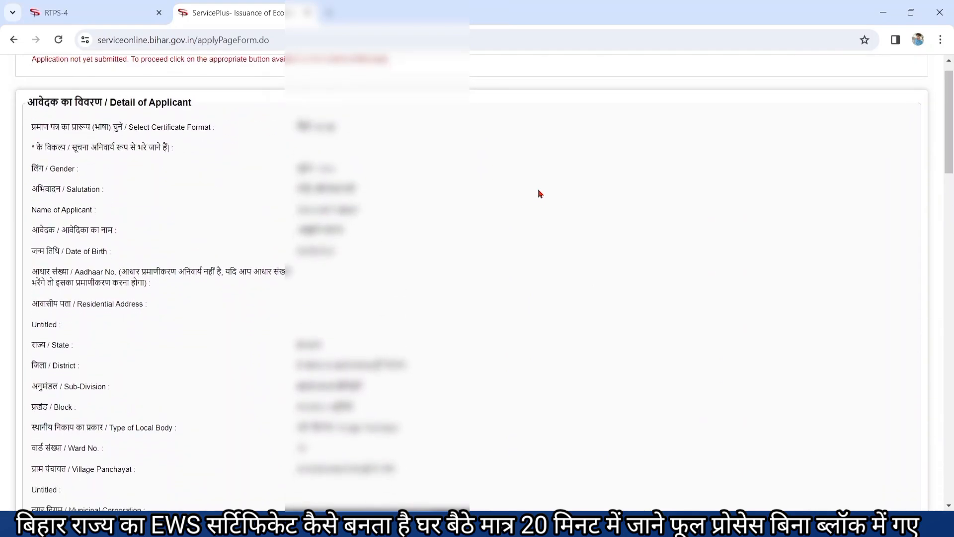
scroll(540, 193, down, 12)
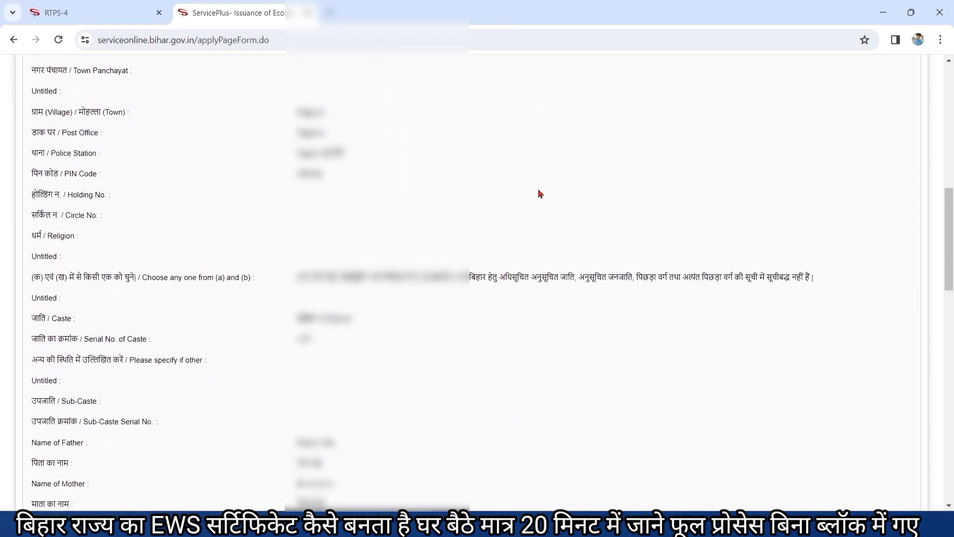
scroll(540, 193, down, 3)
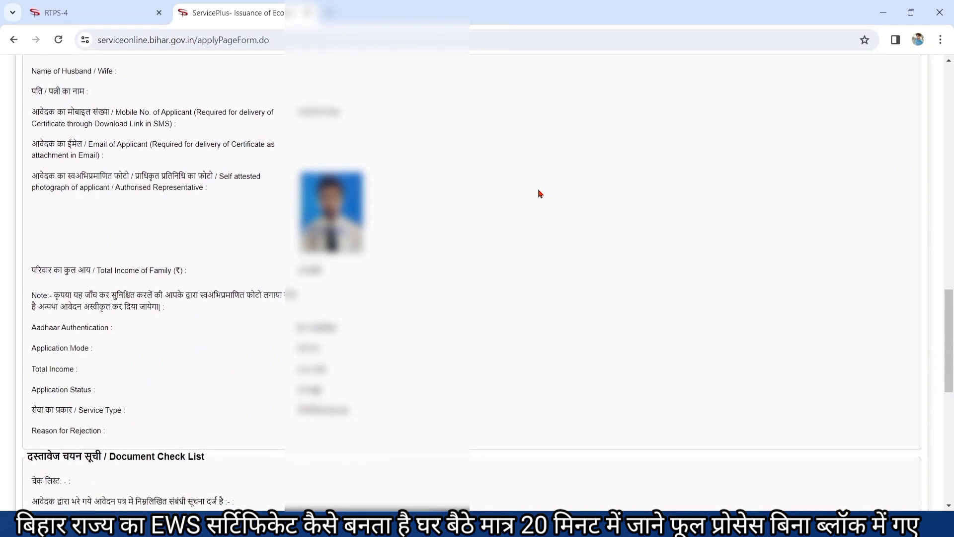
Step: Proceed from the draft application preview to attaching an annexure
scroll(540, 192, down, 8)
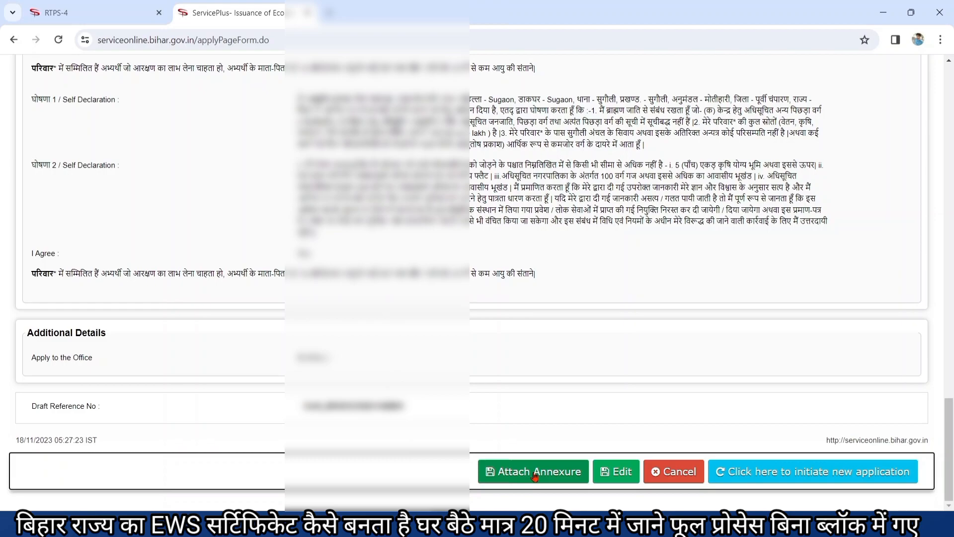
click(534, 476)
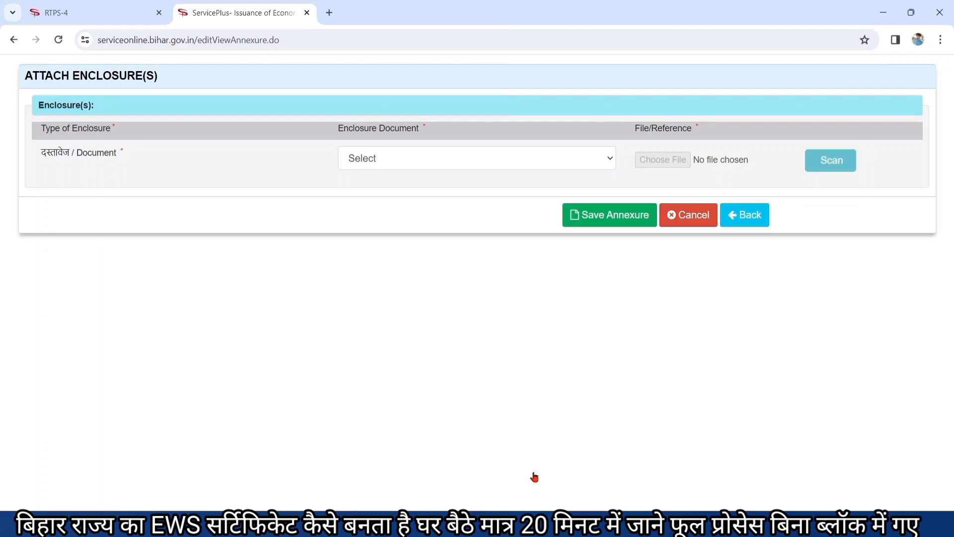
Step: Go through the accepted identity documents and choose आधार कार्ड as the enclosure document
click(431, 163)
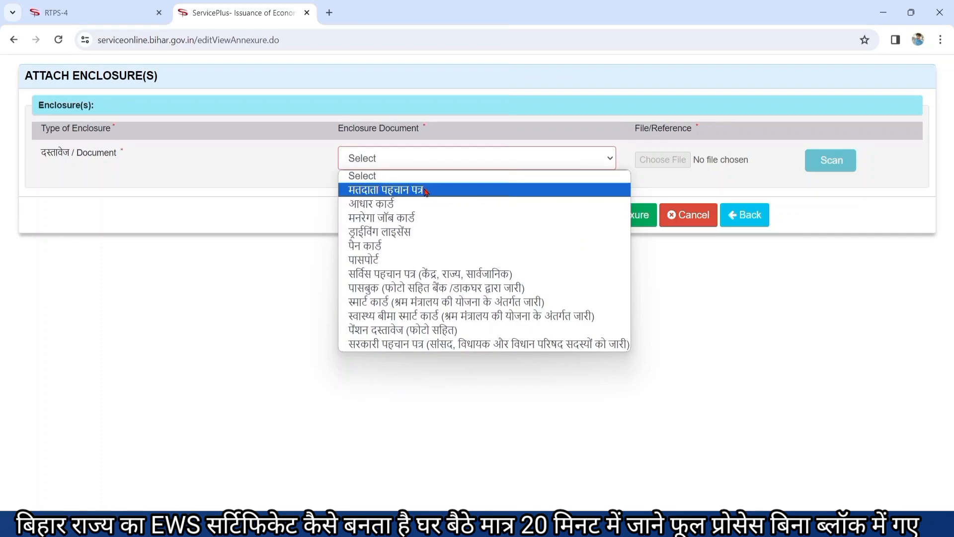
key(Down)
key(Down)
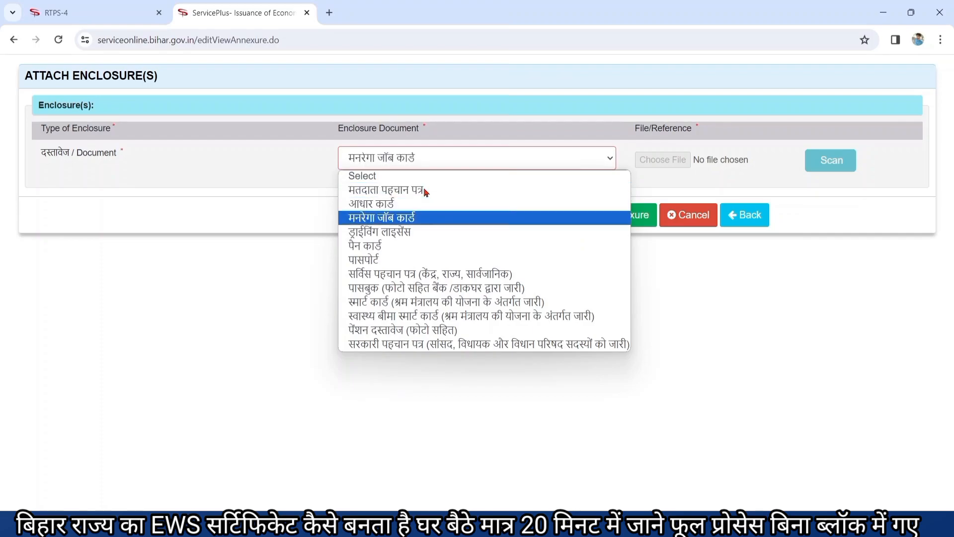
key(Down)
key(Down)
key(Down)
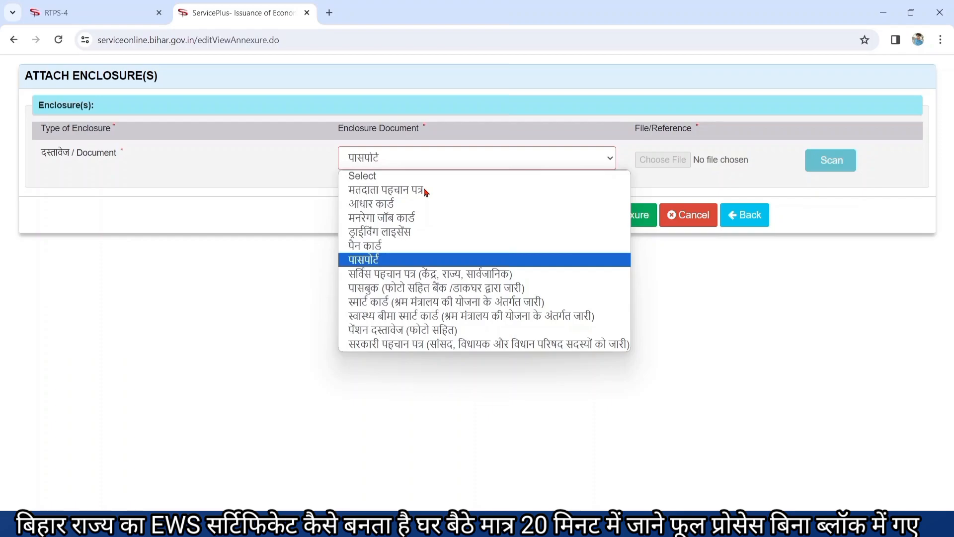
key(Down)
key(Down)
key(Down)
key(Down)
key(Down)
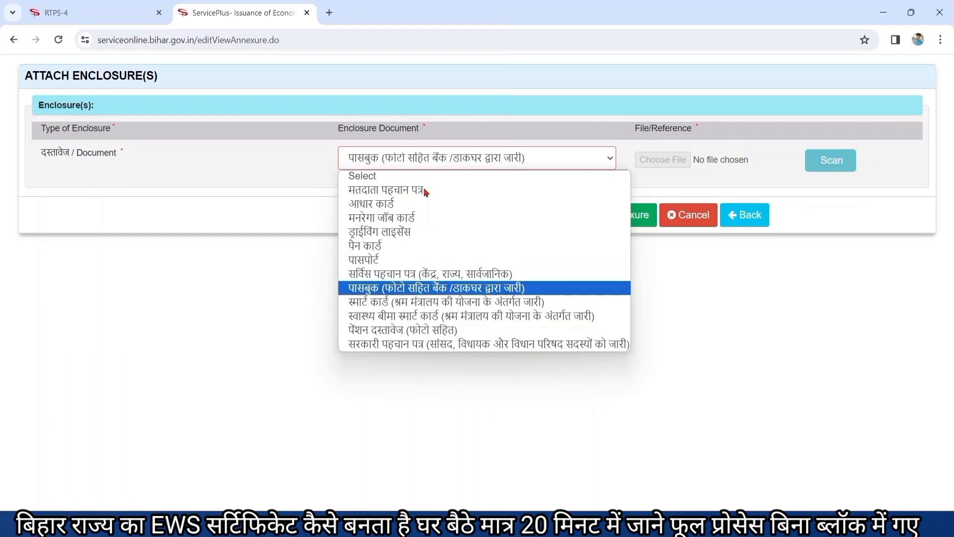
key(Down)
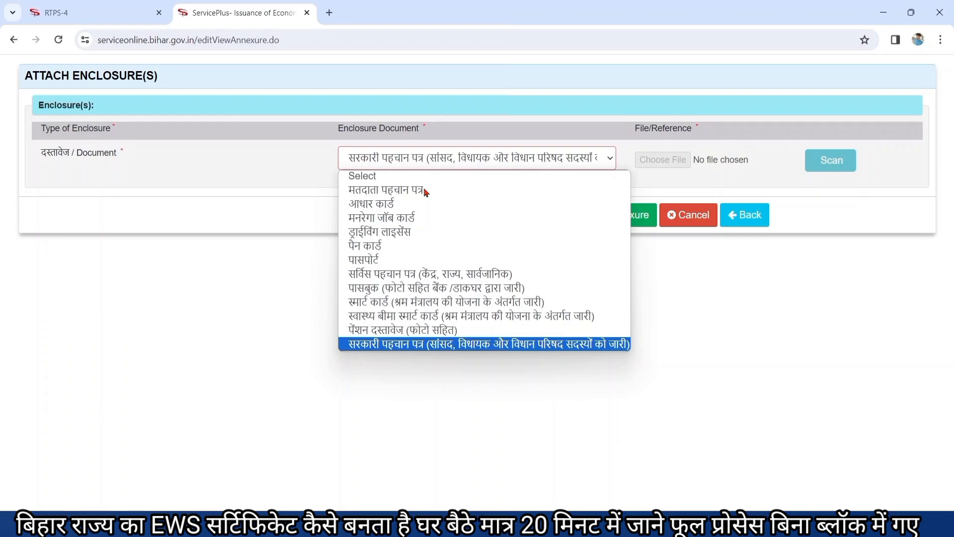
key(Up)
key(Up)
key(Up)
key(Up)
key(Up)
key(Up)
key(Up)
key(Up)
key(Up)
key(Up)
key(Up)
key(Up)
key(Up)
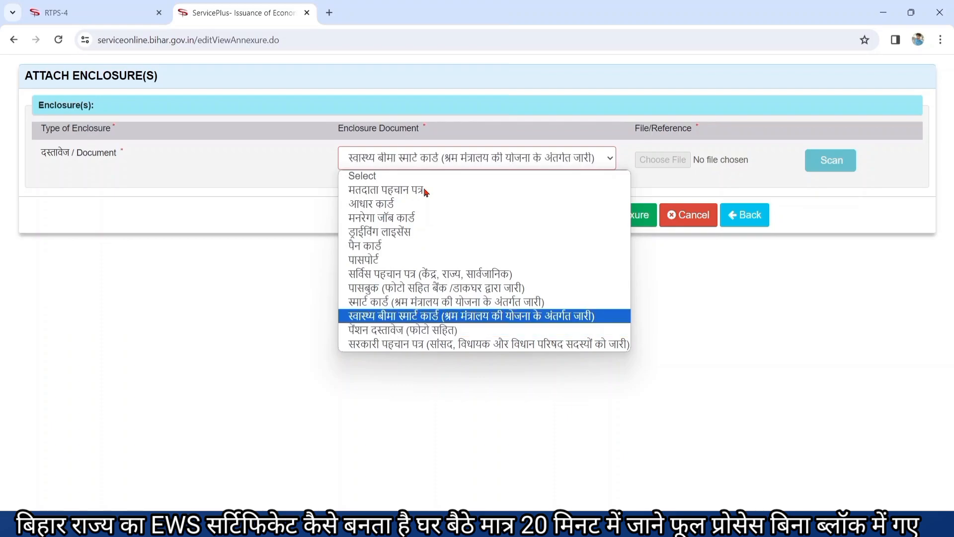
key(Down)
key(Down)
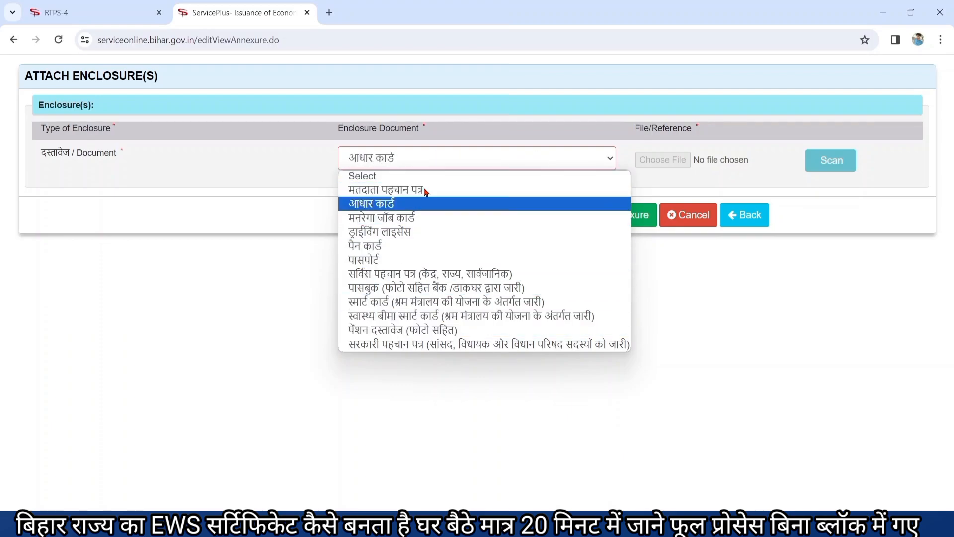
click(389, 211)
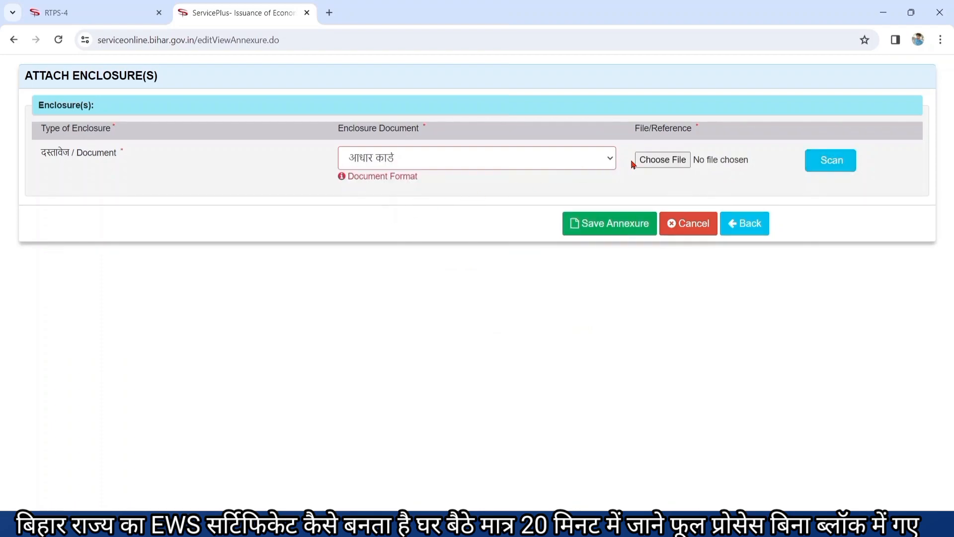
click(671, 164)
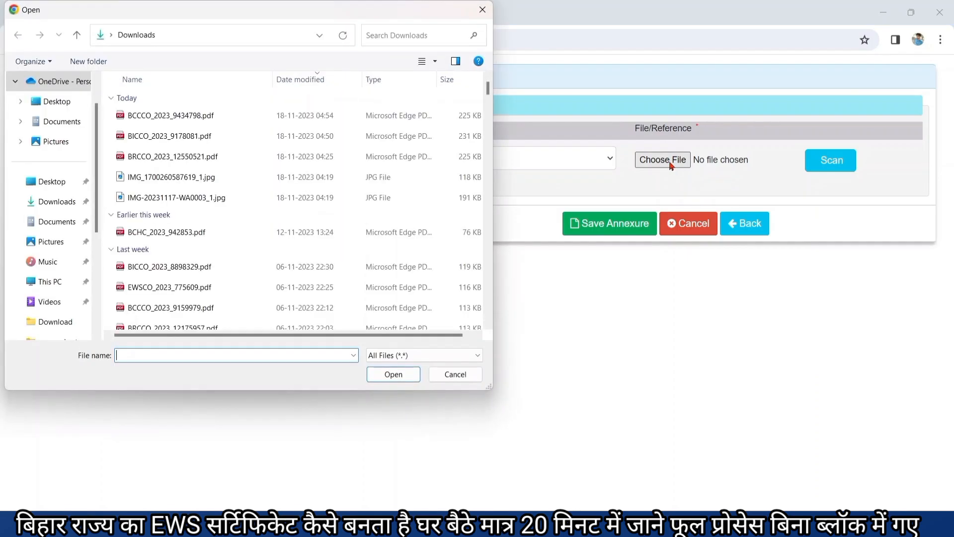
double_click(286, 178)
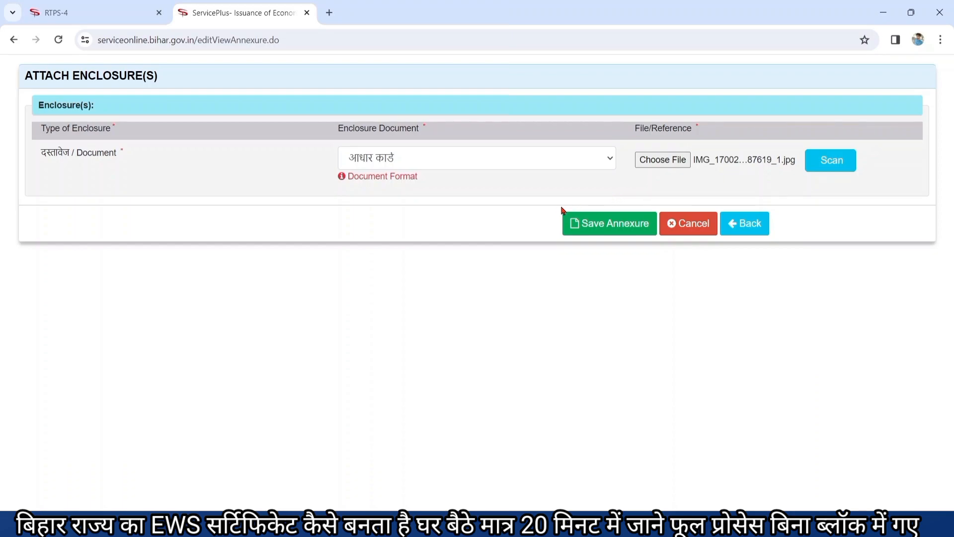
click(605, 228)
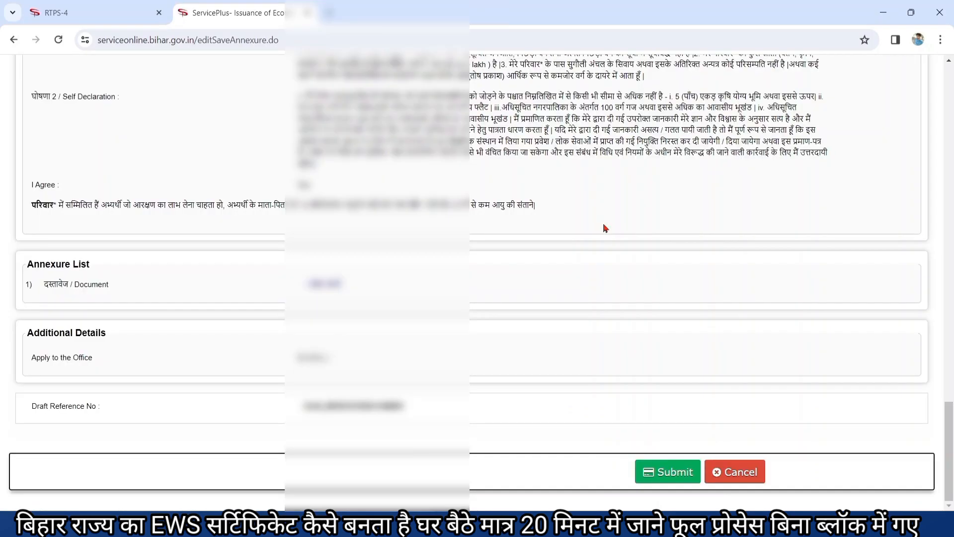
Step: Recheck the application details with the attached annexure and submit the application finally
scroll(605, 228, up, 15)
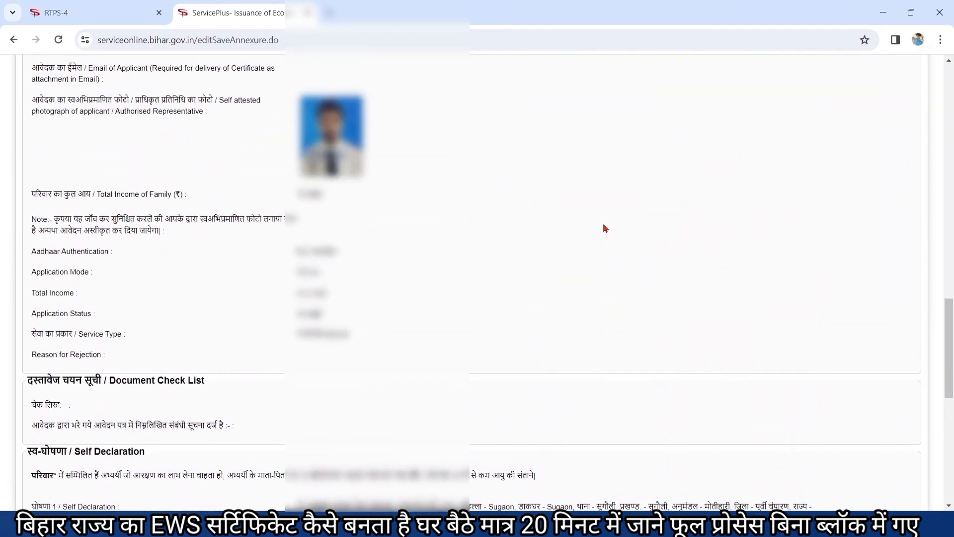
scroll(605, 228, down, 10)
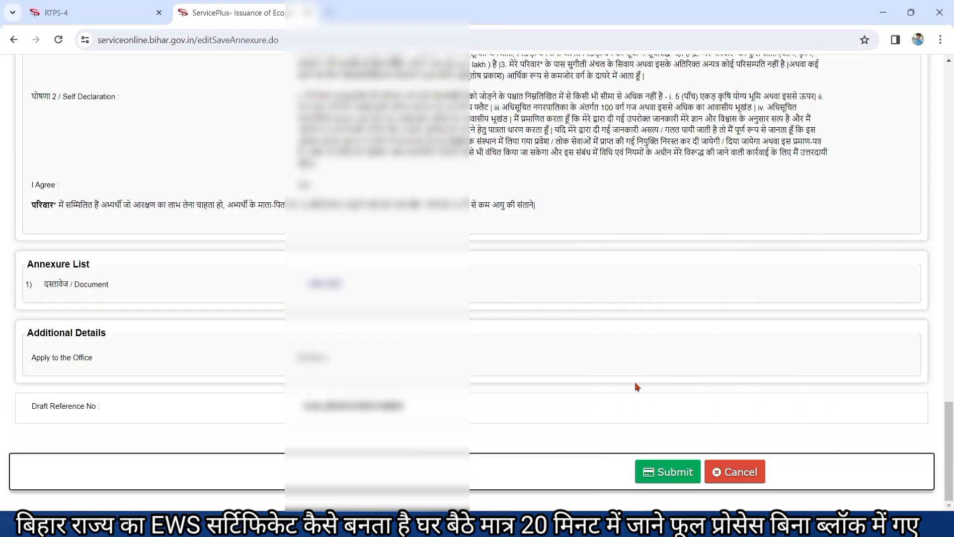
click(652, 472)
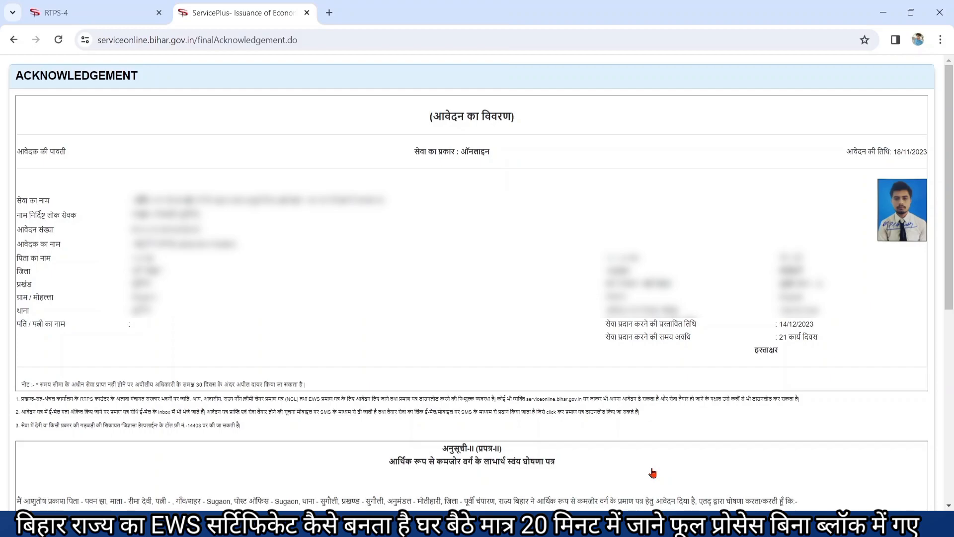
Step: Export the application acknowledgement and self declaration to PDF
scroll(652, 472, down, 6)
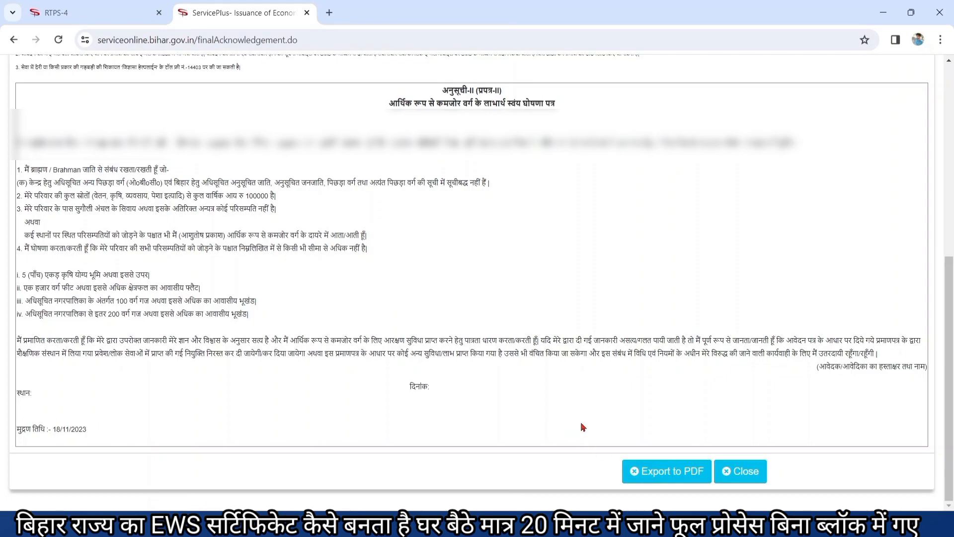
click(659, 476)
Step: Review the acknowledgement's applicant details, proposed service date, processing period and self declaration
scroll(602, 309, up, 1)
scroll(602, 310, up, 6)
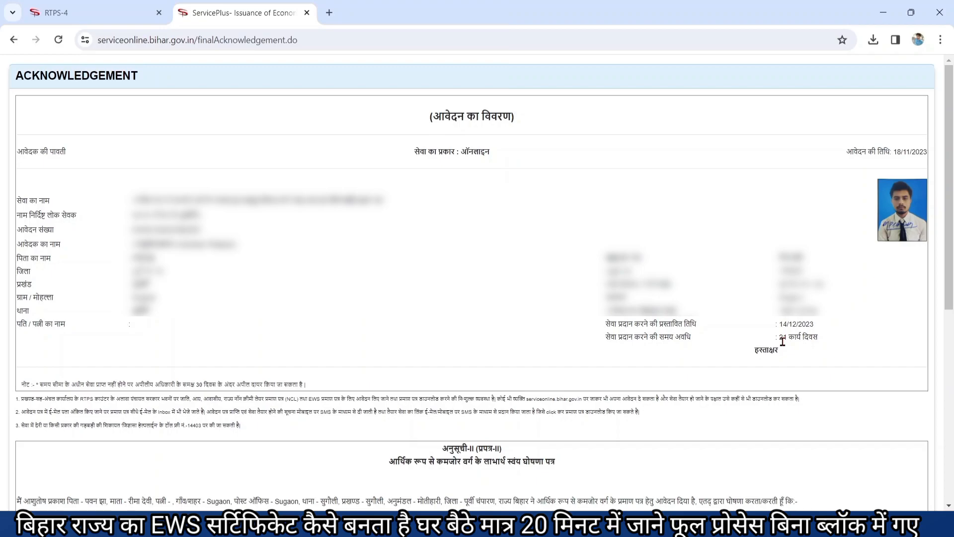
scroll(782, 342, down, 4)
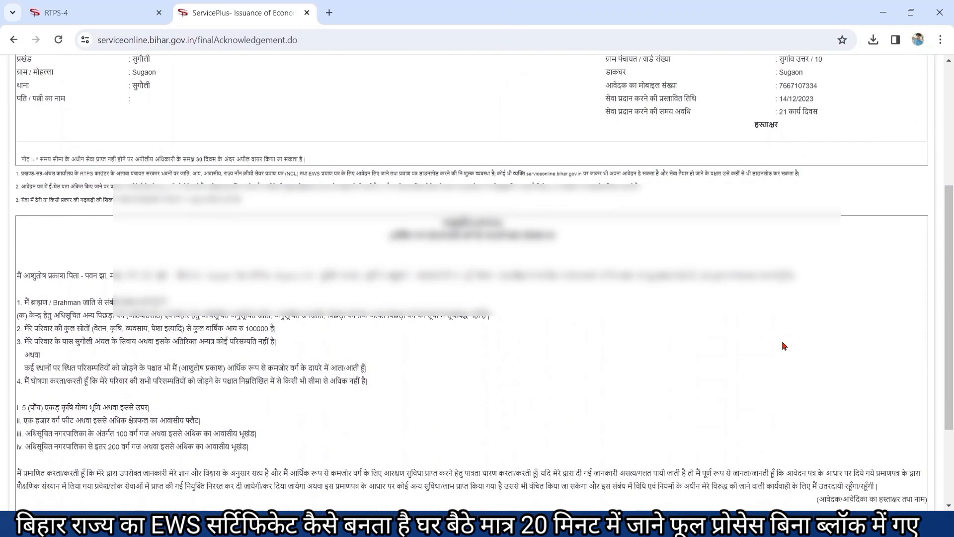
scroll(784, 346, up, 4)
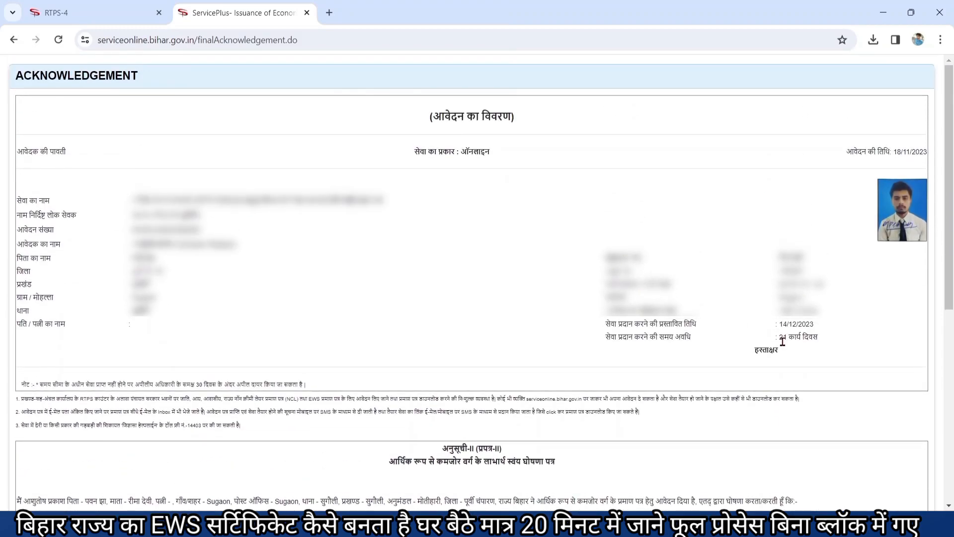